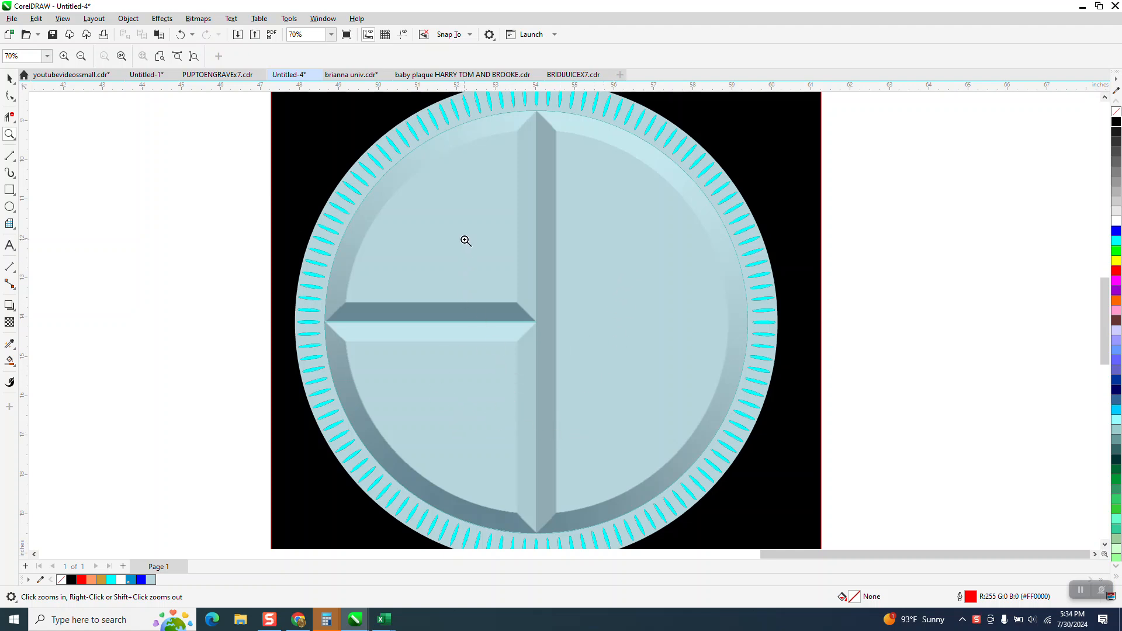
Step: Examine the finished divided plate, including its beveled compartments and ridged rim
right_click(599, 271)
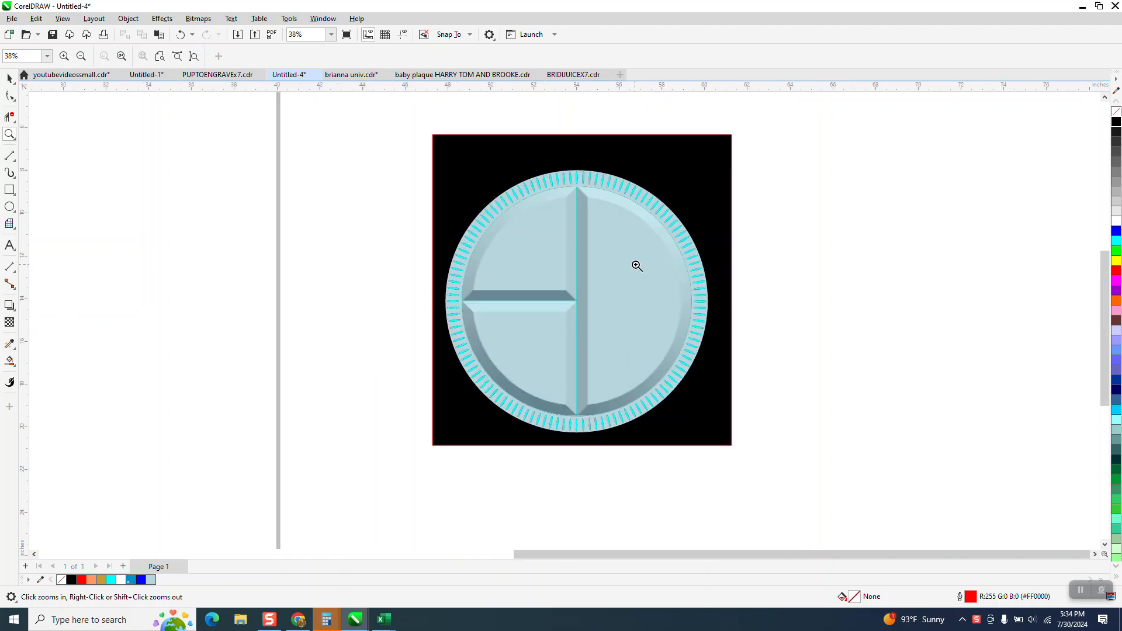
left_click(627, 363)
scroll(628, 363, "up", 2)
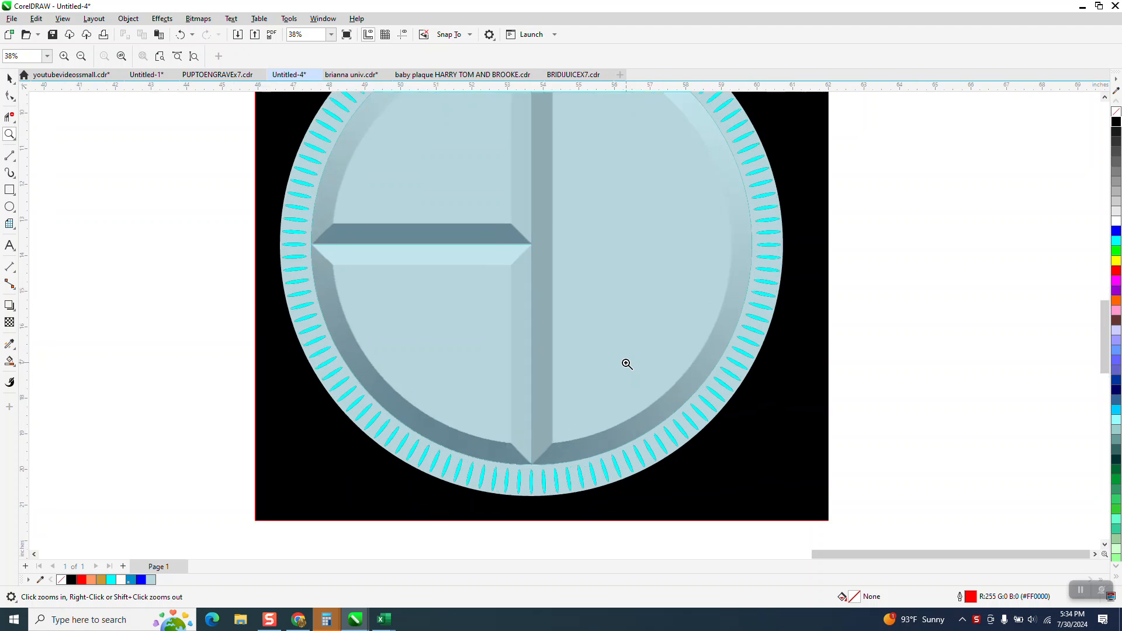
scroll(628, 364, "down", 1)
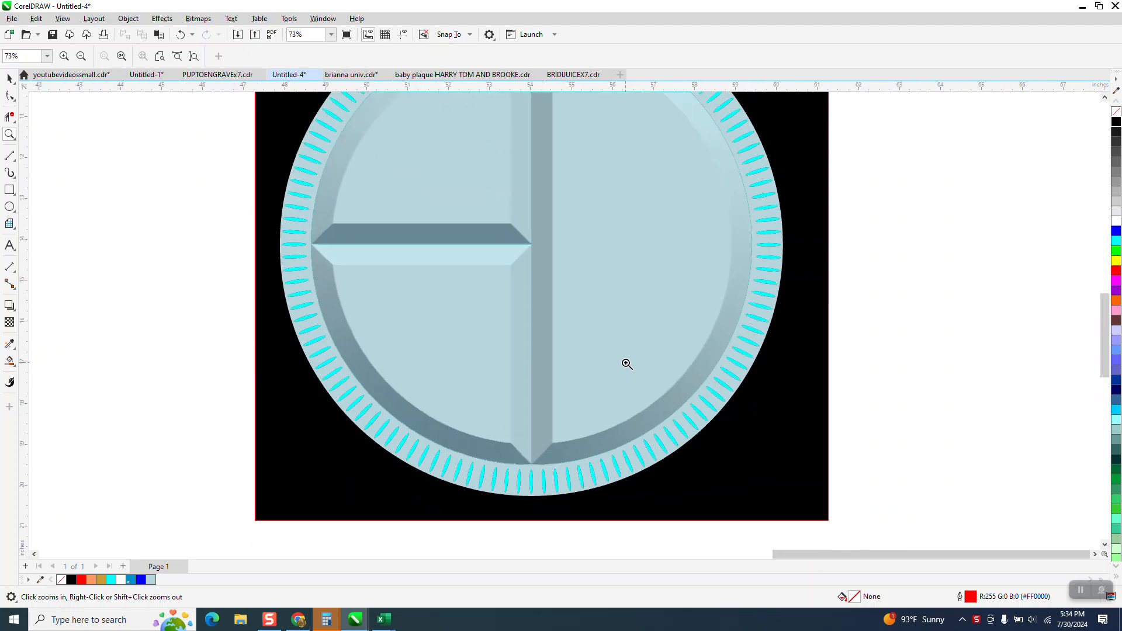
scroll(628, 362, "down", 1)
scroll(608, 351, "down", 1)
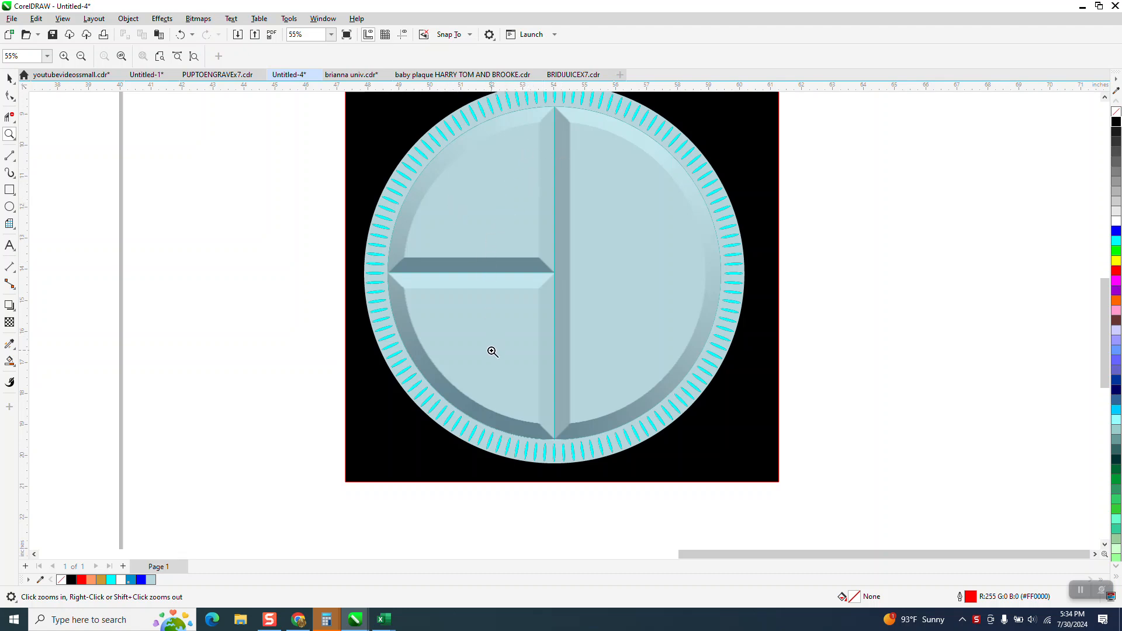
scroll(685, 310, "down", 5)
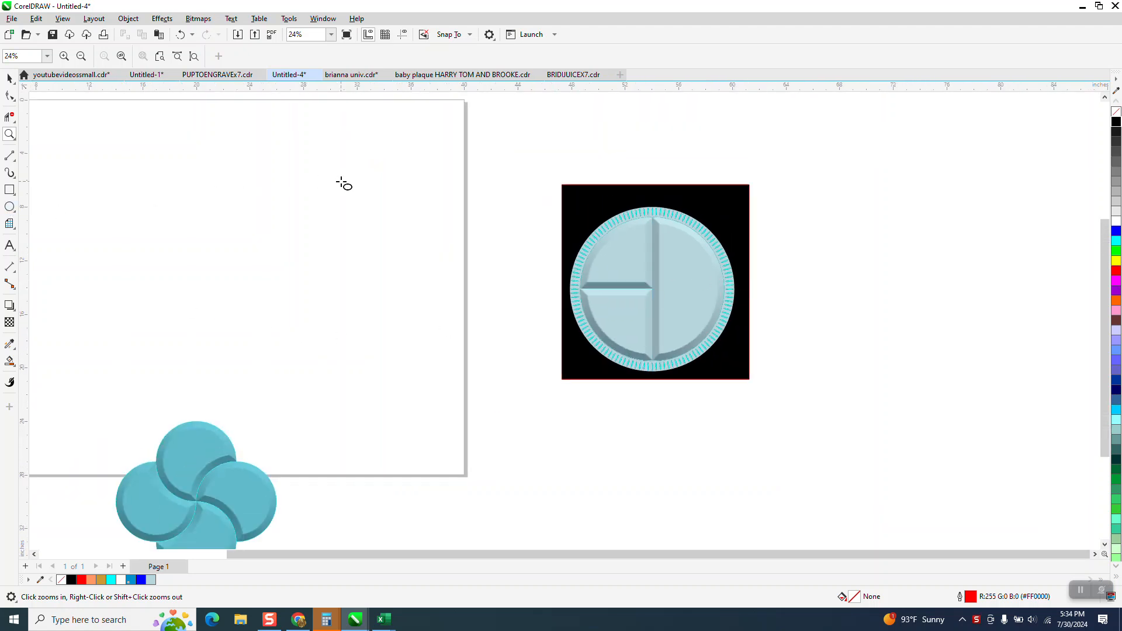
Step: Draw a circle about 12.56 inches in diameter and center it on the page
mouse_move(344, 179)
left_mouse_down()
mouse_move(176, 300)
mouse_move(197, 288)
left_mouse_up()
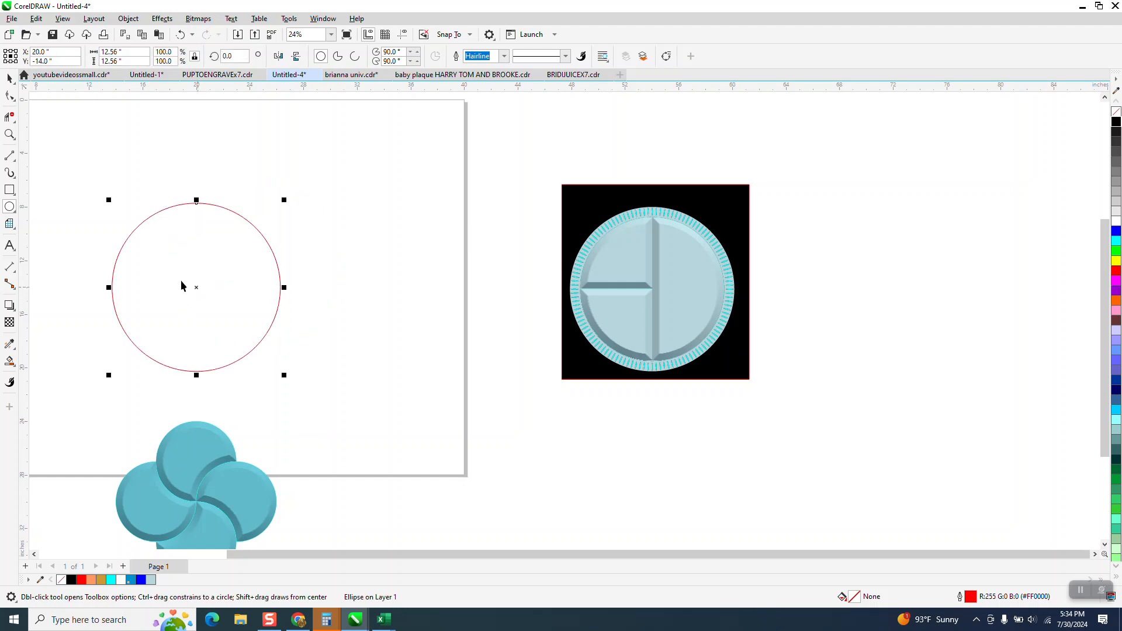
left_click(11, 138)
left_click_drag(64, 168, 449, 421)
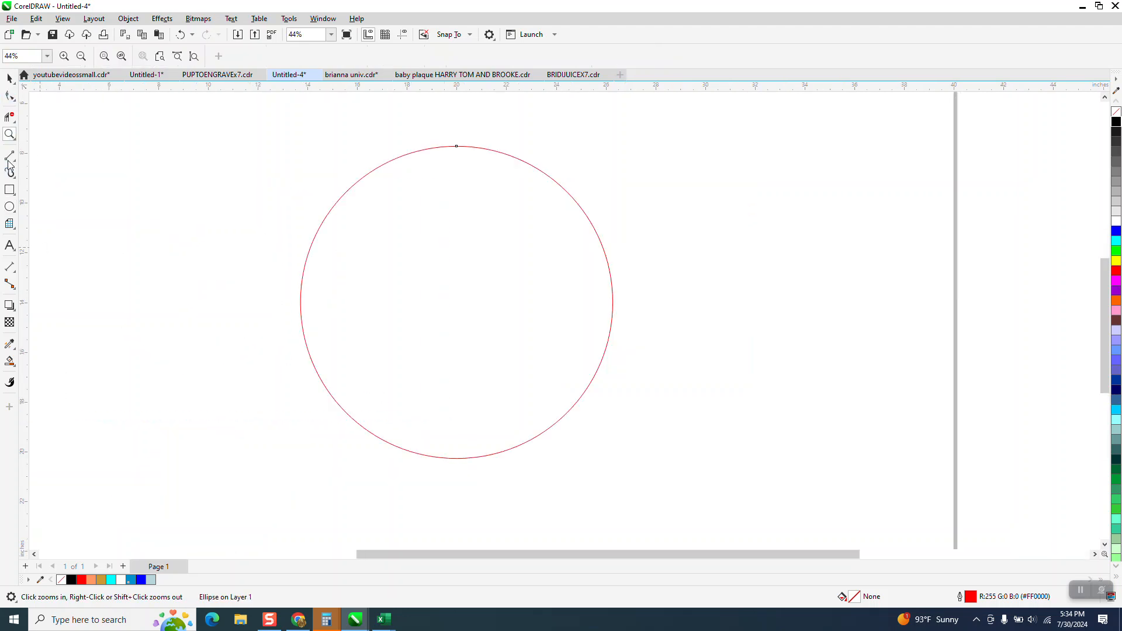
Step: Draw a vertical 2-Point Line about 13.45 inches long and center it on the page across the circle
left_click(14, 162)
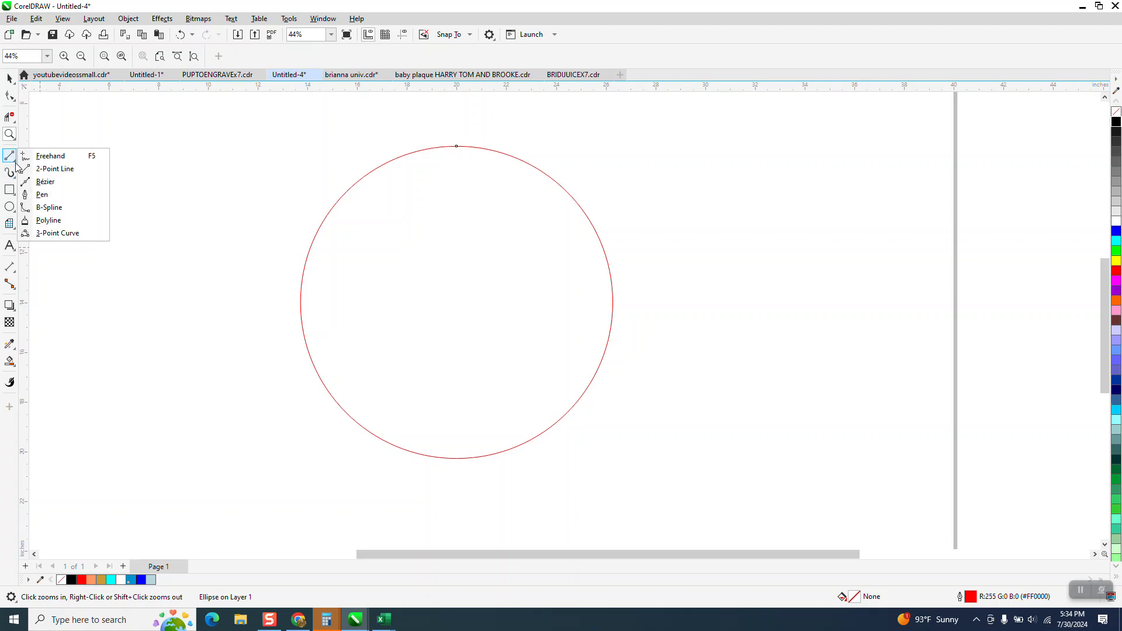
left_click(52, 169)
left_click_drag(187, 147, 209, 445)
key("p")
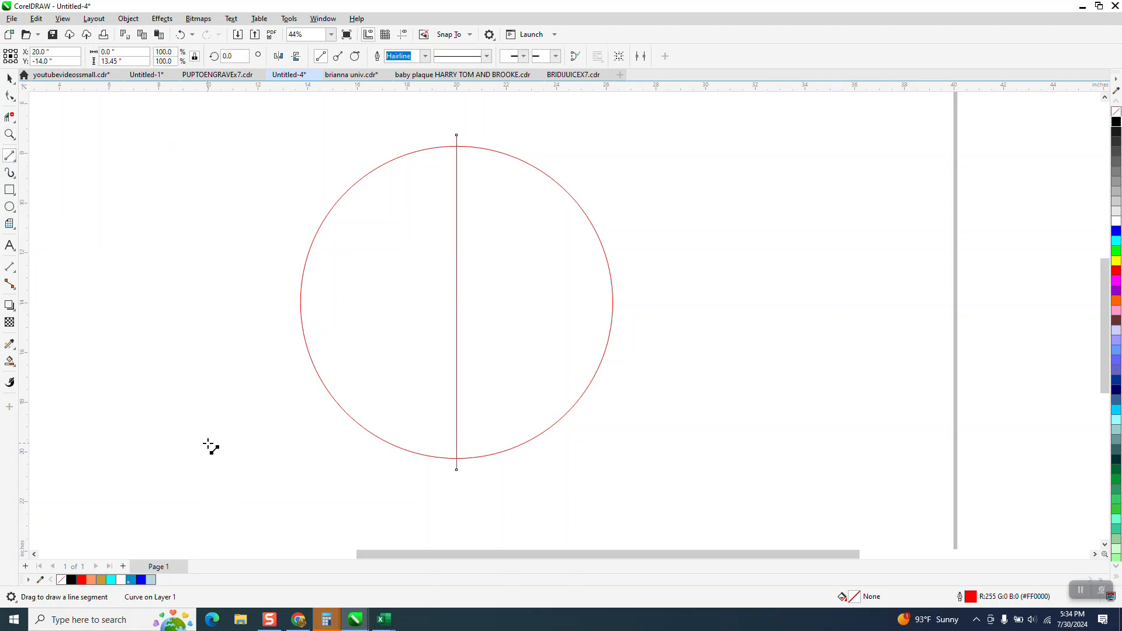
Step: Make a copy of the vertical line rotated 90 degrees to form a cross through the circle
left_click(233, 55)
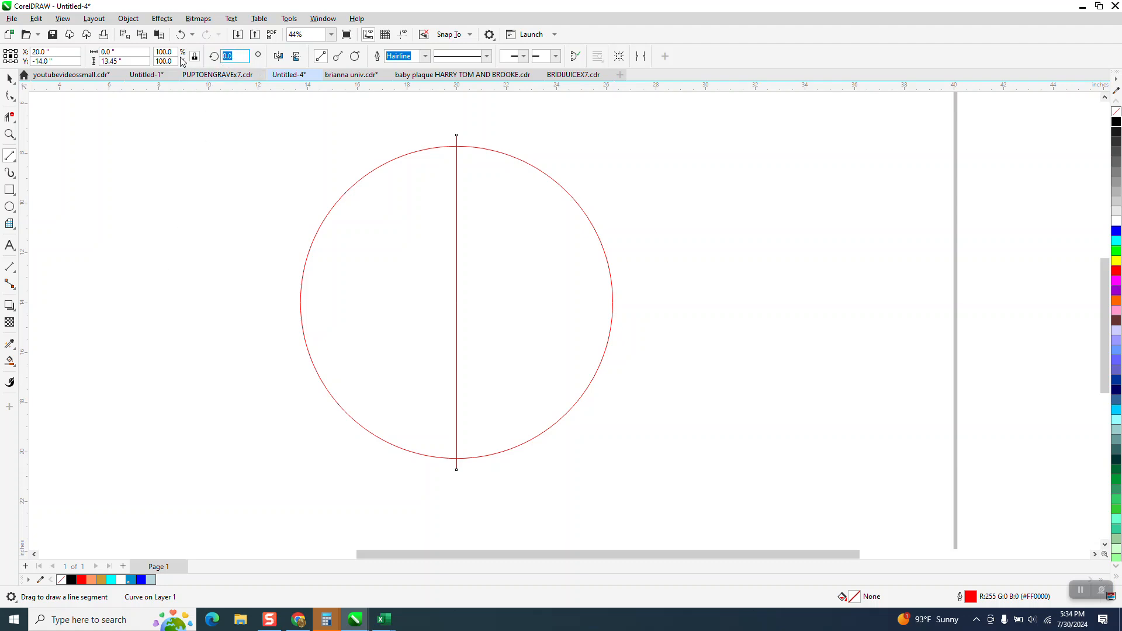
type("90")
key("Return")
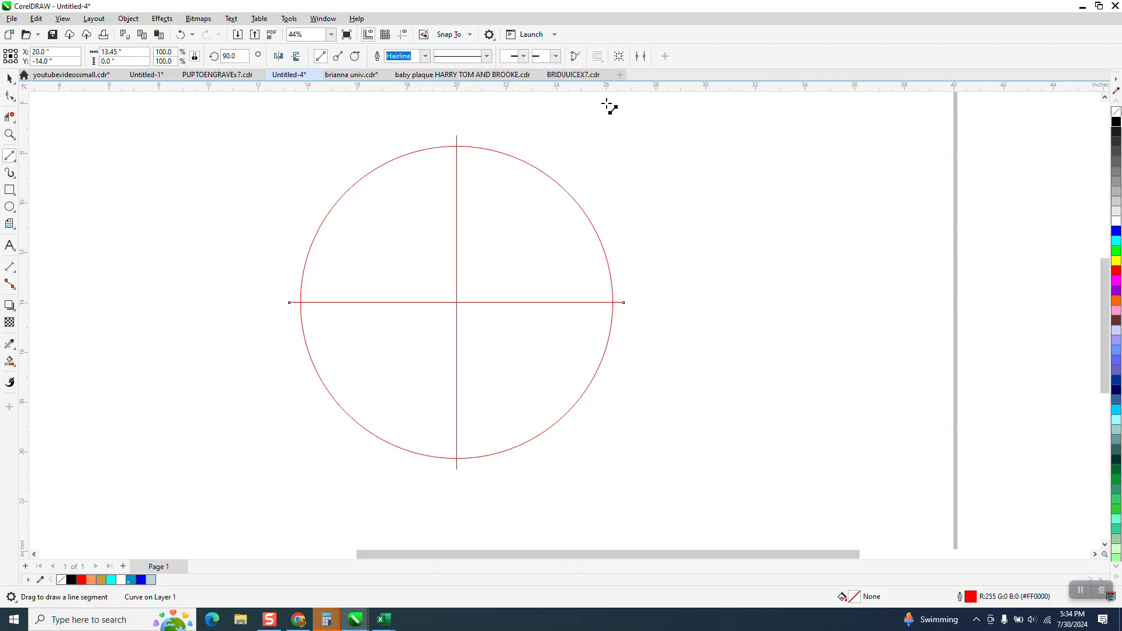
Step: Create a concentric inner copy of the circle scaled to 90%, about 11.306 inches in diameter
key("space")
double_click(548, 181)
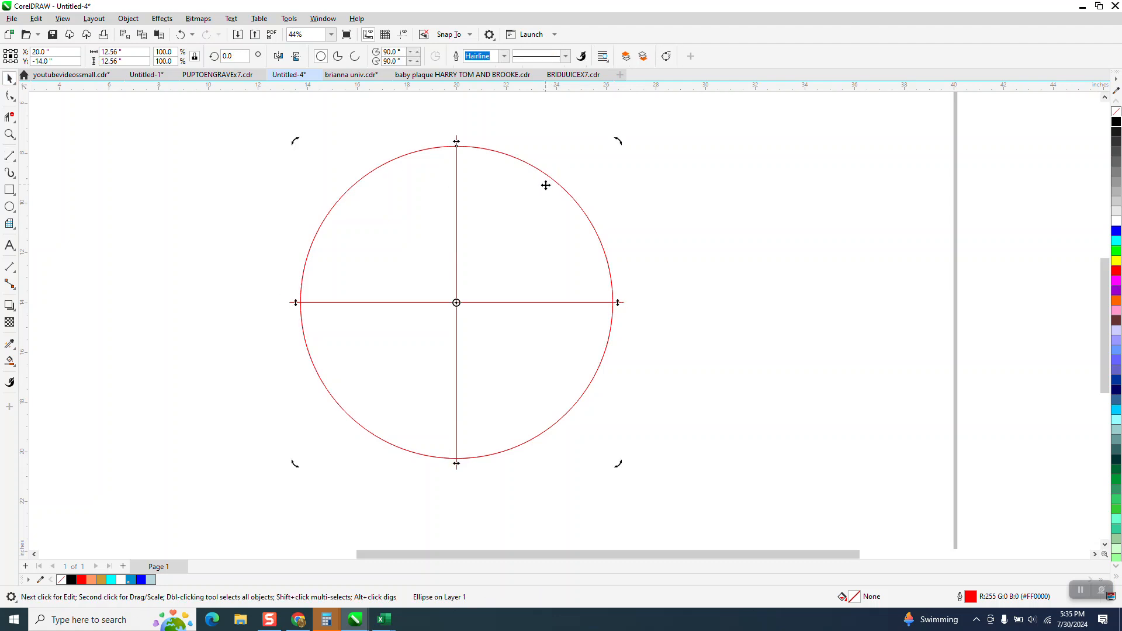
left_click(571, 193)
mouse_move(621, 142)
left_mouse_down()
mouse_move(604, 160)
mouse_move(622, 155)
left_mouse_up()
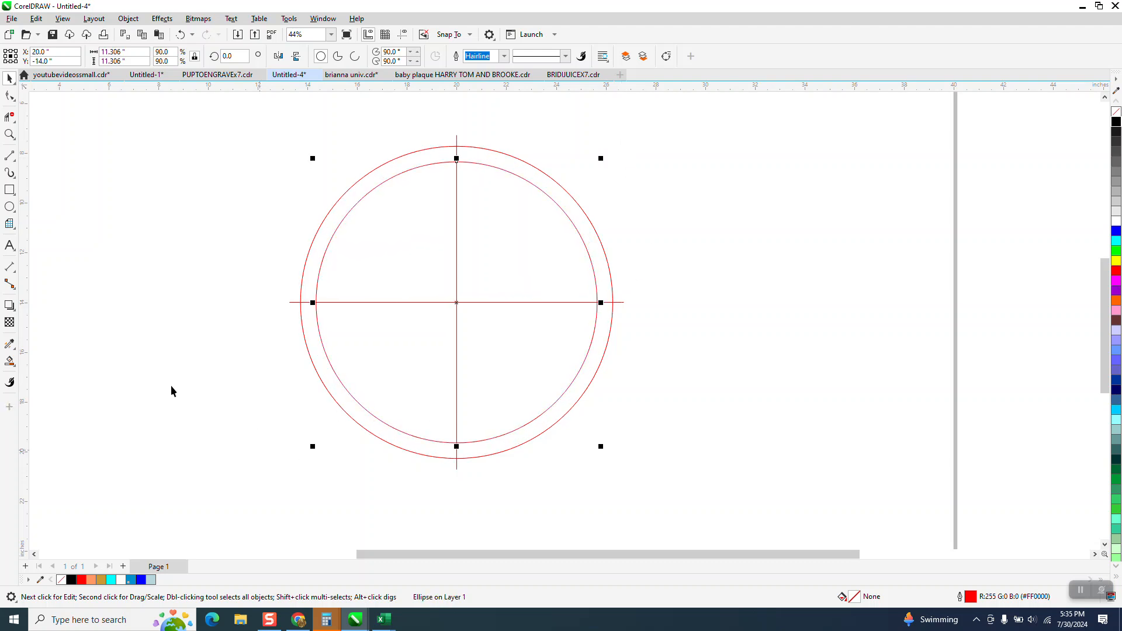
Step: Remove the right half of the horizontal line inside the inner circle with Virtual Segment Delete
left_click(9, 116)
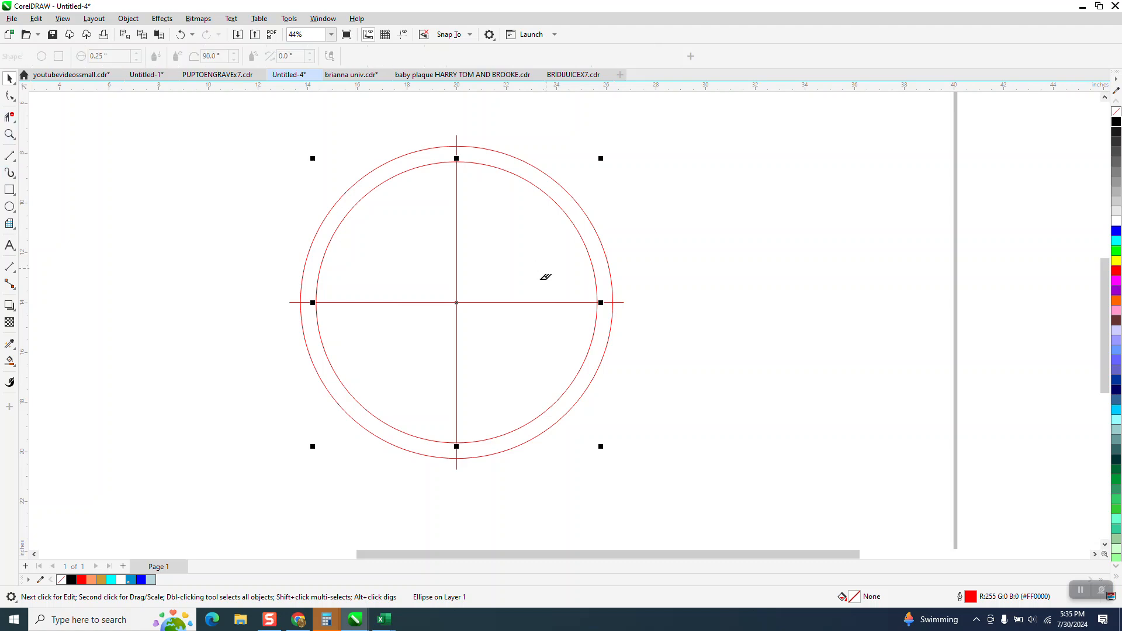
scroll(297, 216, "down", 2)
scroll(39, 112, "down", 1)
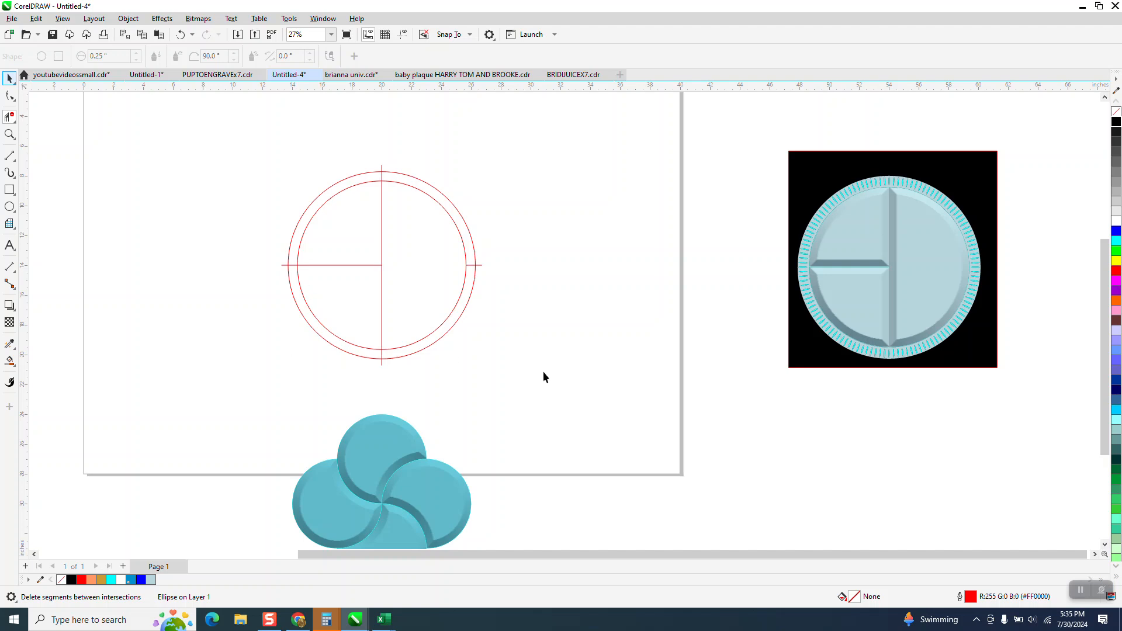
Step: Set the document's nudge distance to 12 inches
key("space")
left_click_drag(231, 135, 551, 376)
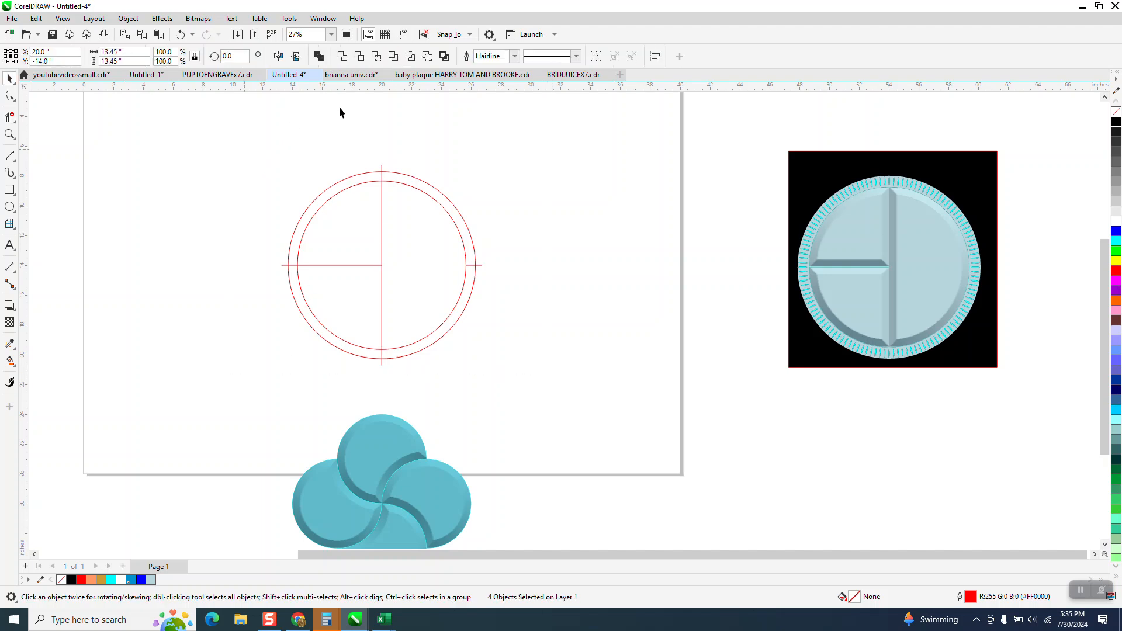
left_click(310, 120)
type("12")
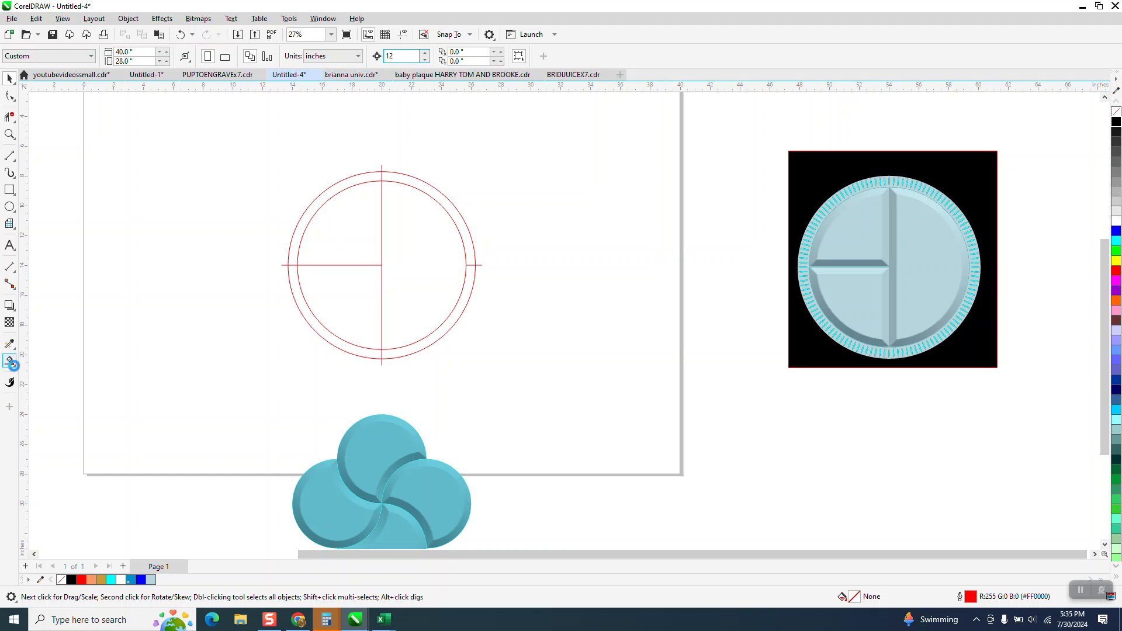
Step: Smart Fill the right half of the inner circle in light blue without outline and nudge the shape 12 inches right
left_click(12, 365)
left_click(44, 375)
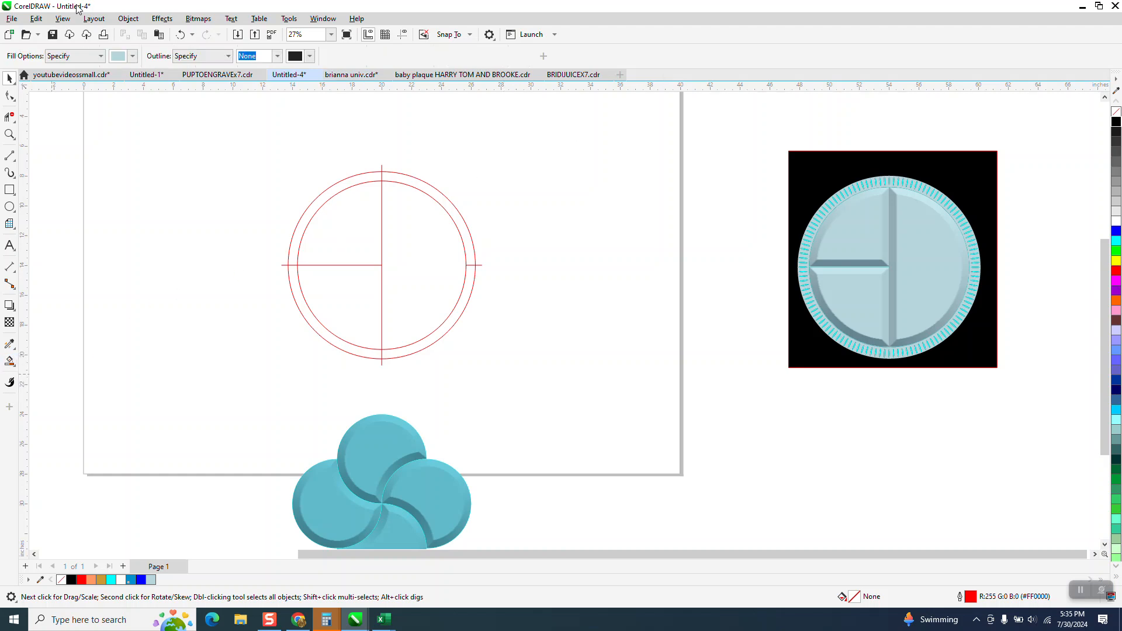
left_click(408, 293)
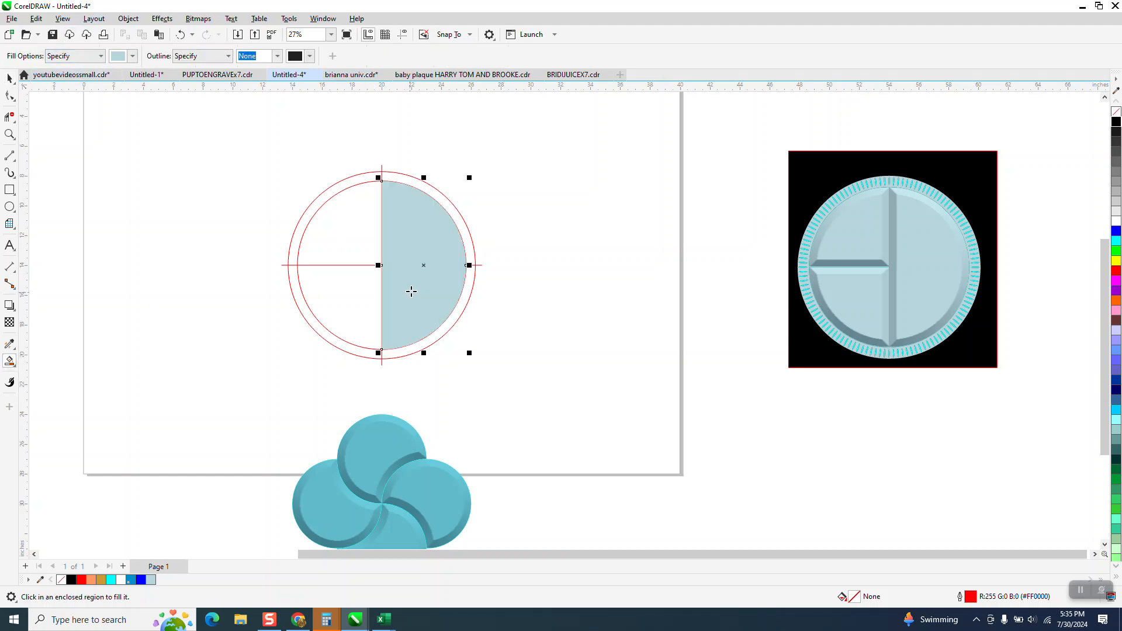
key("Right")
Step: Smart Fill the upper-left and lower-left quarters of the inner circle and nudge each shape 24 inches right
left_click(363, 238)
key("Right")
key("Right")
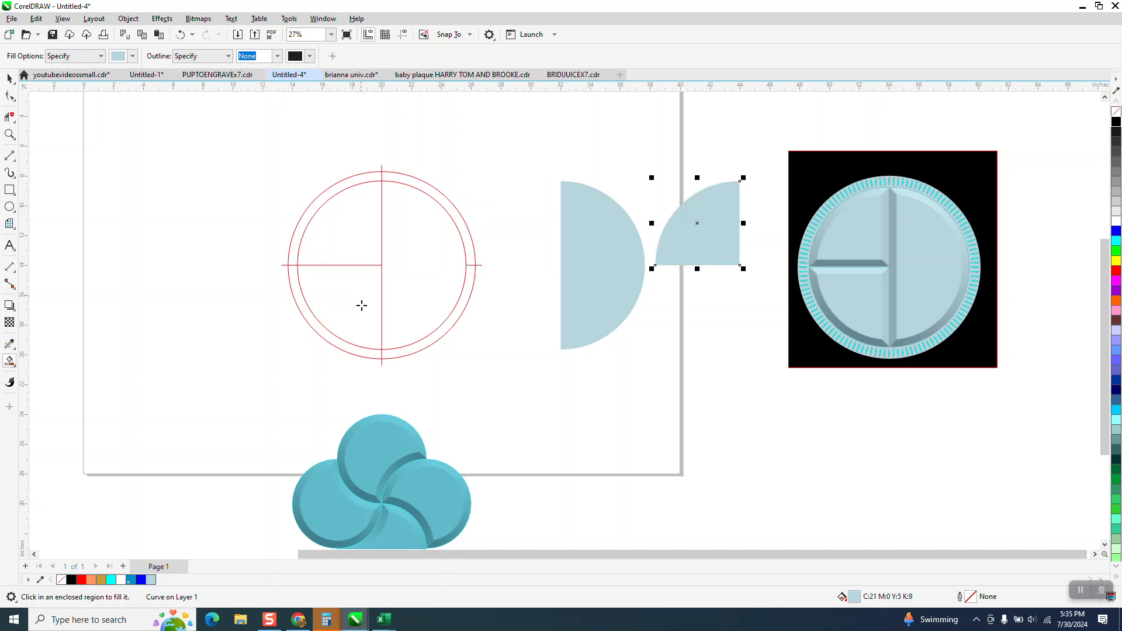
left_click(346, 310)
key("Right")
key("Right")
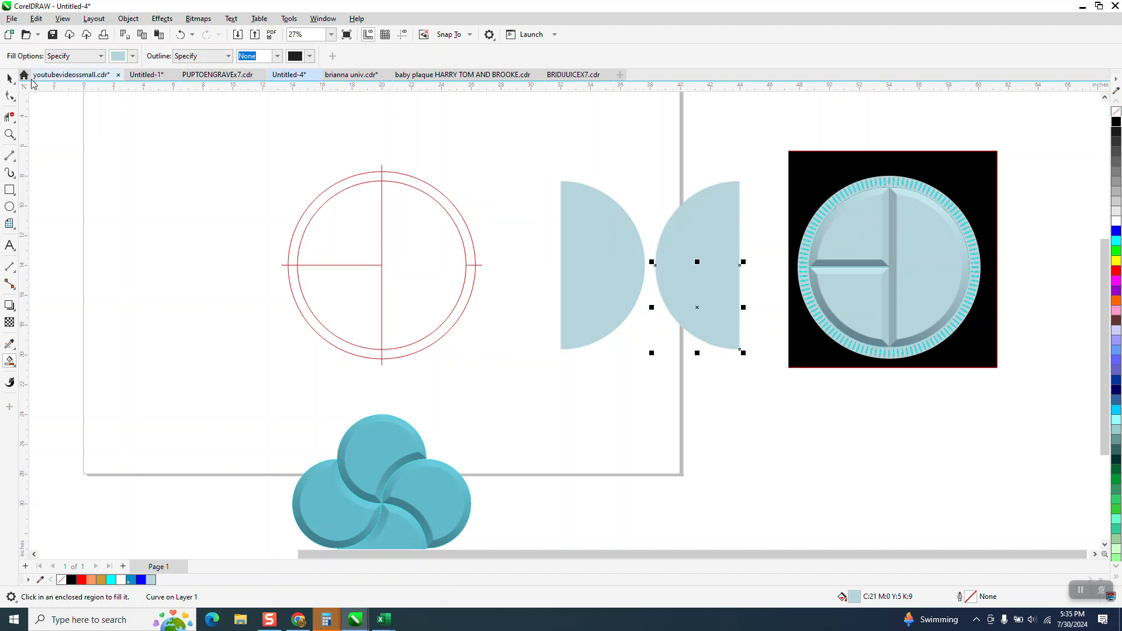
Step: Nudge the filled half circle another 12 inches right to meet the quarters, and shift the finished plate 12 inches right
key("space")
left_click(624, 279)
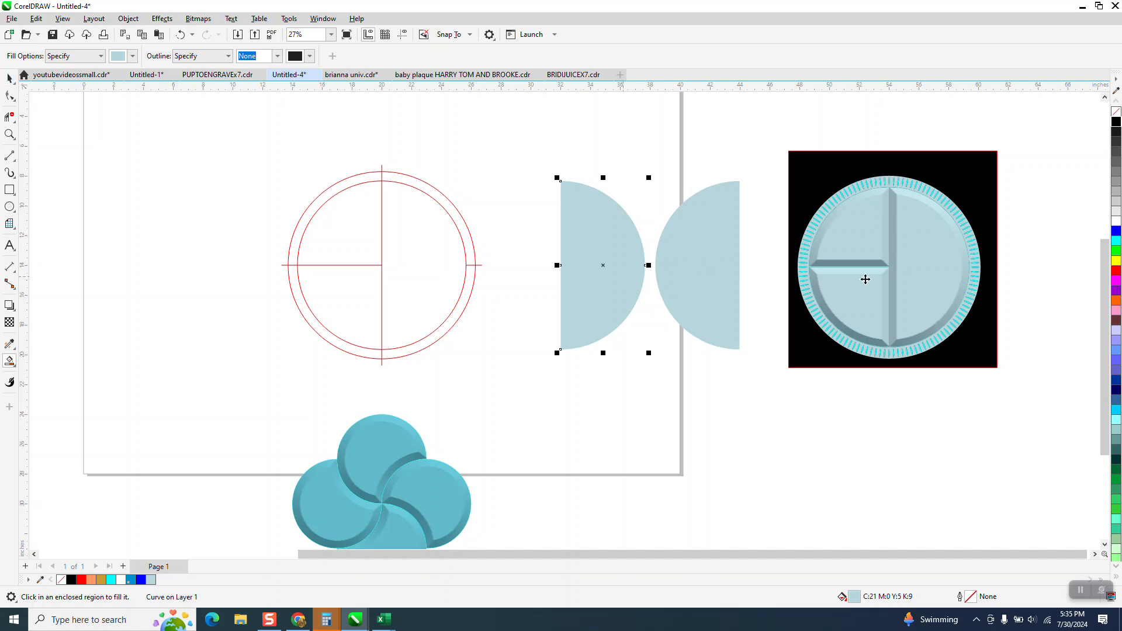
key("Right")
left_click_drag(770, 171, 1022, 387)
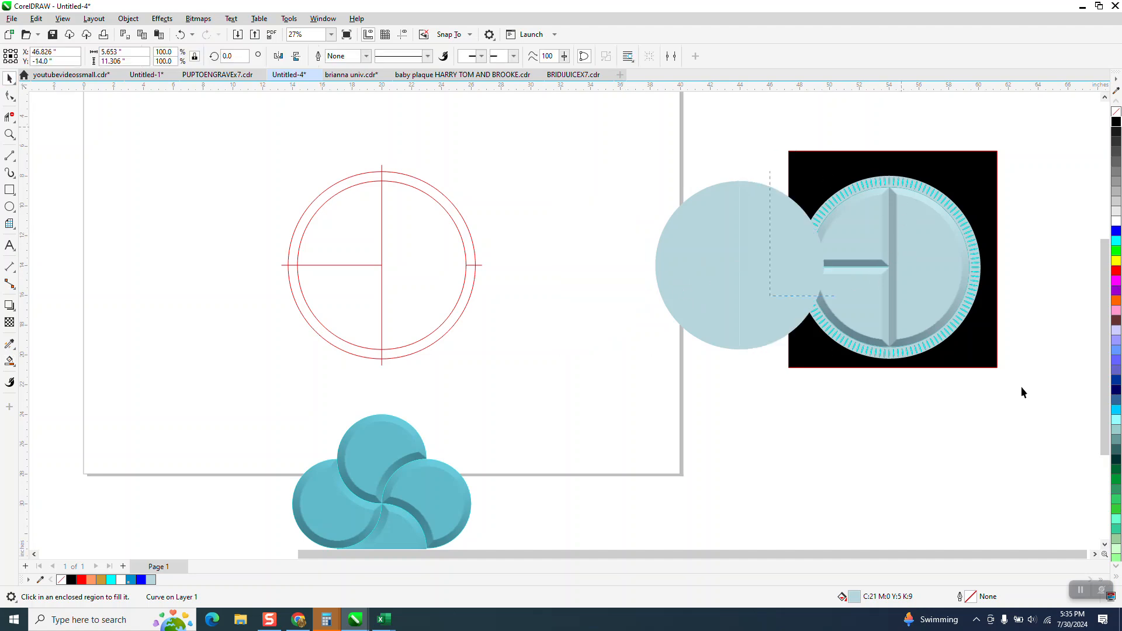
left_click_drag(1069, 474, 1068, 474)
key("Right")
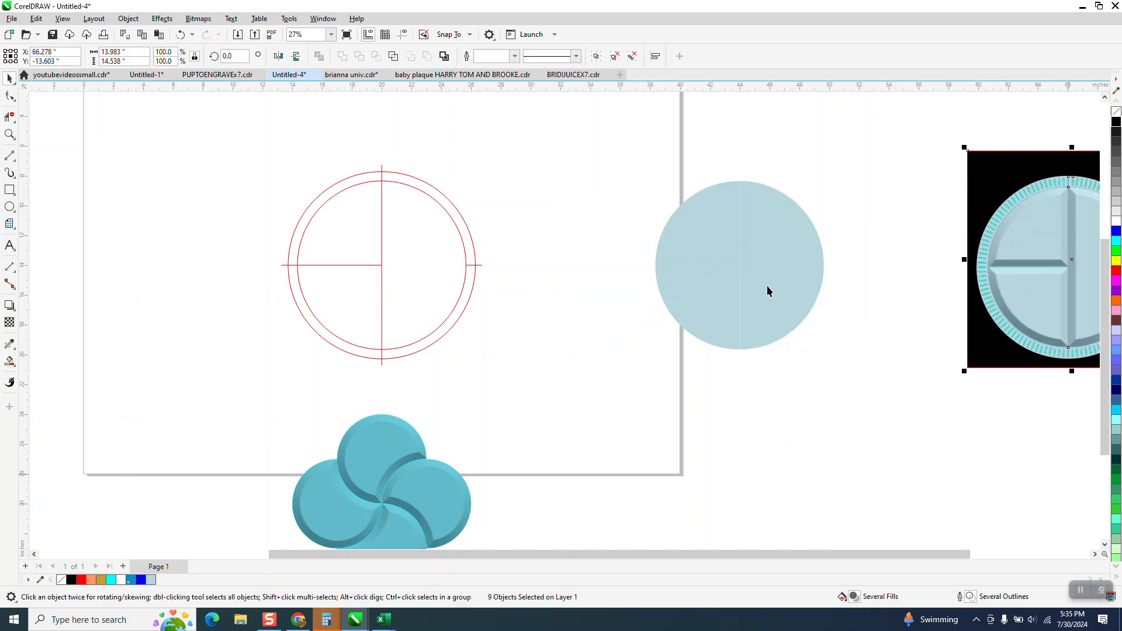
Step: Apply a soft-edge bevel with a 0.5-inch distance to the right half of the filled disc
left_click(785, 266)
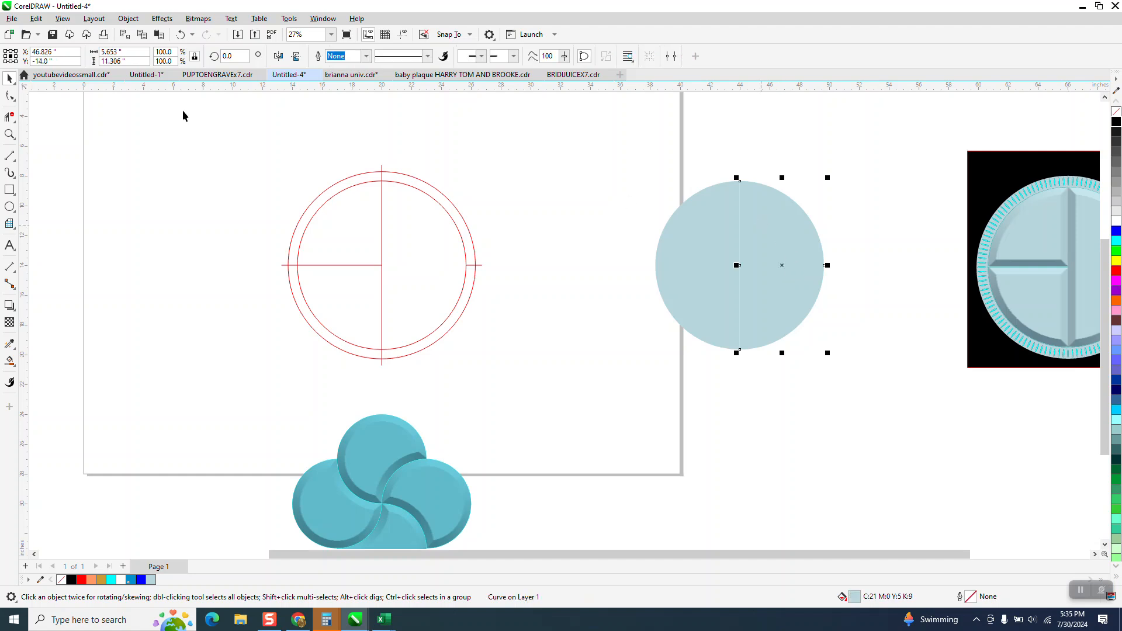
left_click(161, 18)
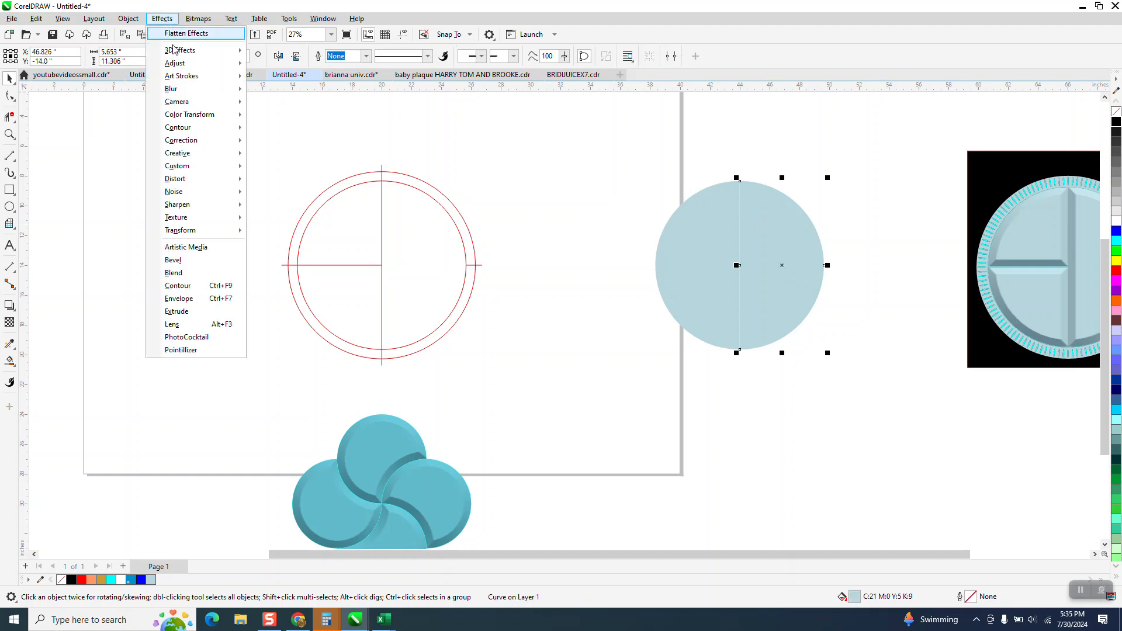
left_click(214, 260)
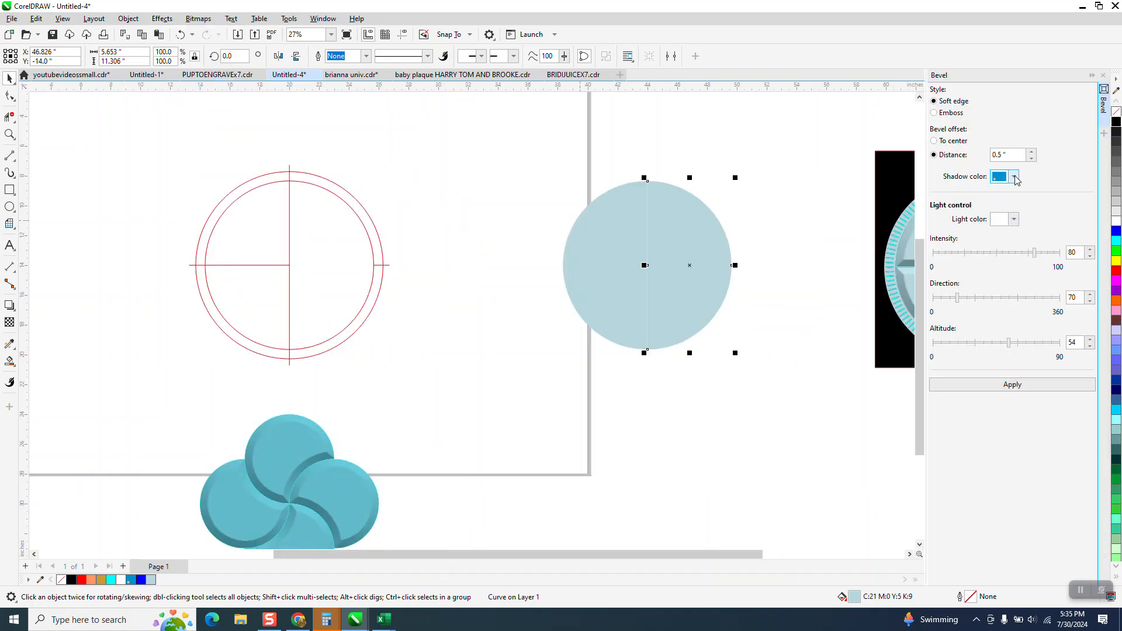
left_click(1025, 384)
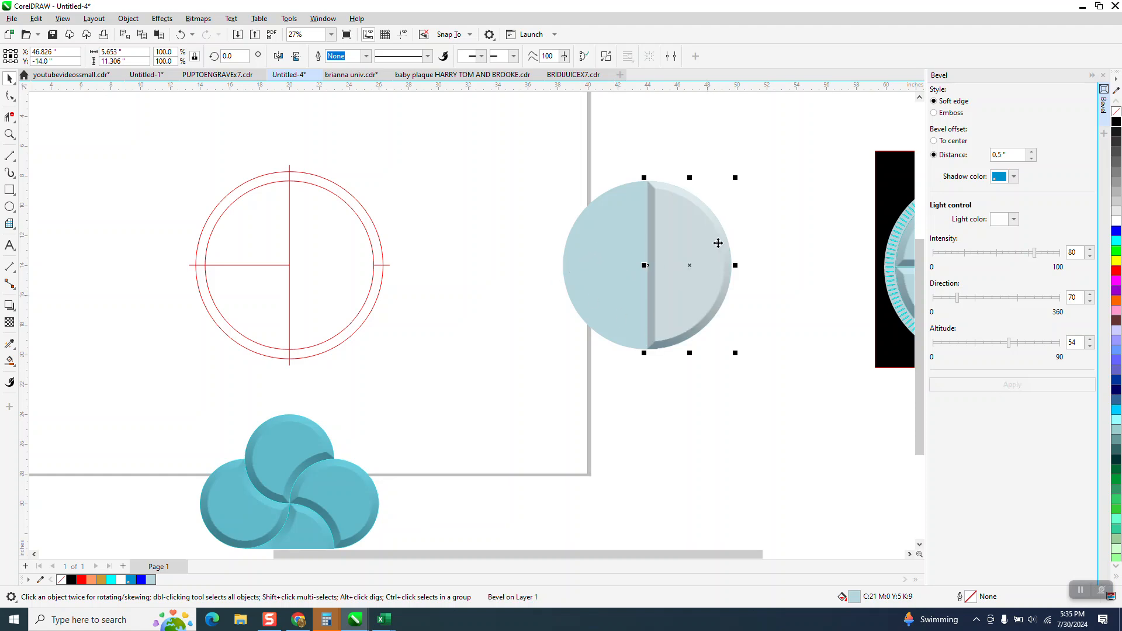
Step: Apply the same 0.5-inch soft-edge bevel to the upper-left and lower-left quarters of the disc
left_click(601, 238)
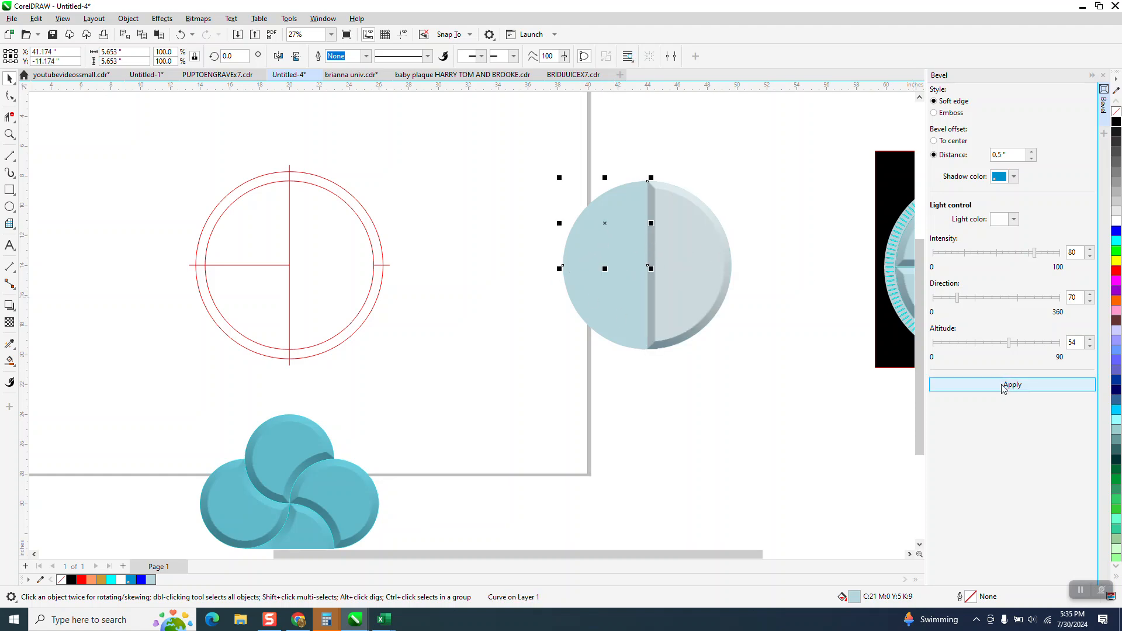
key("Return")
left_click(625, 316)
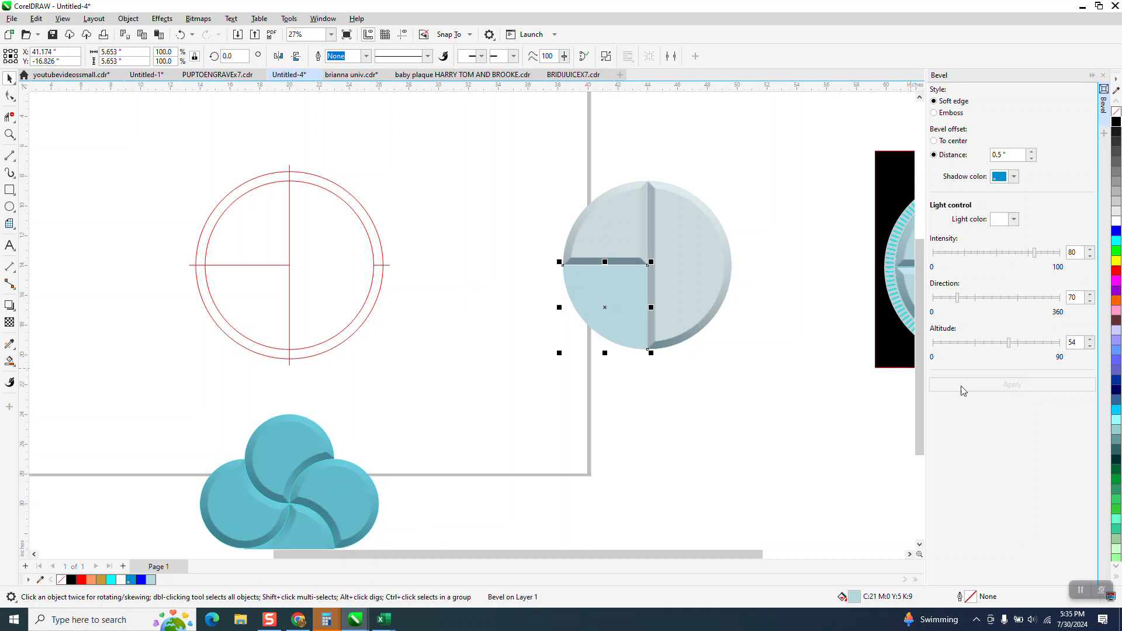
left_click(985, 386)
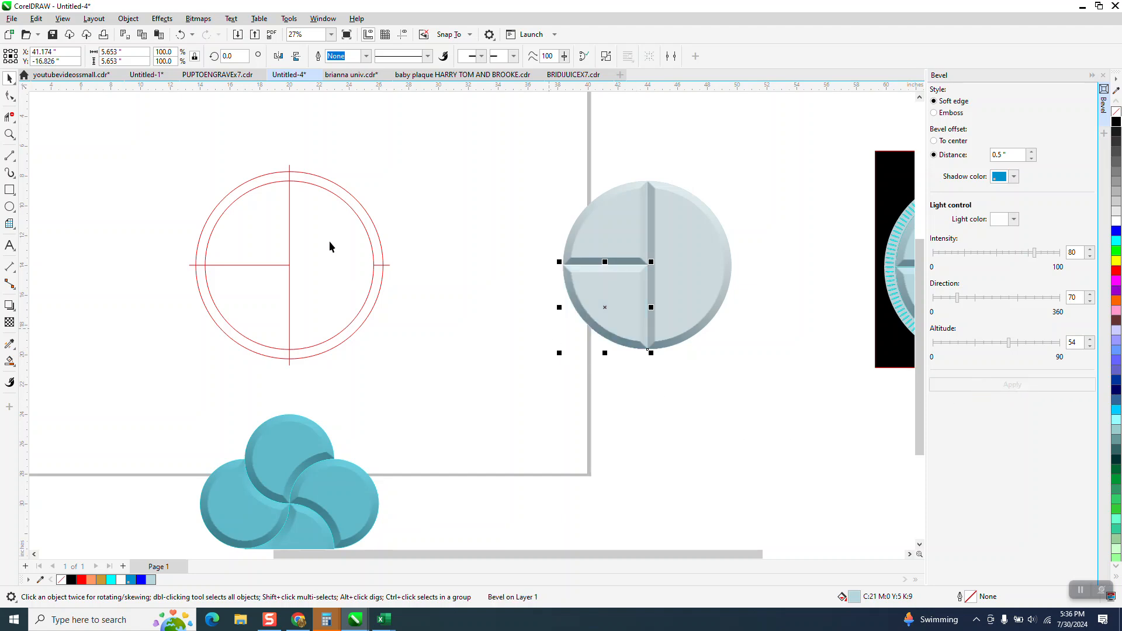
left_click(289, 214)
left_click(295, 208)
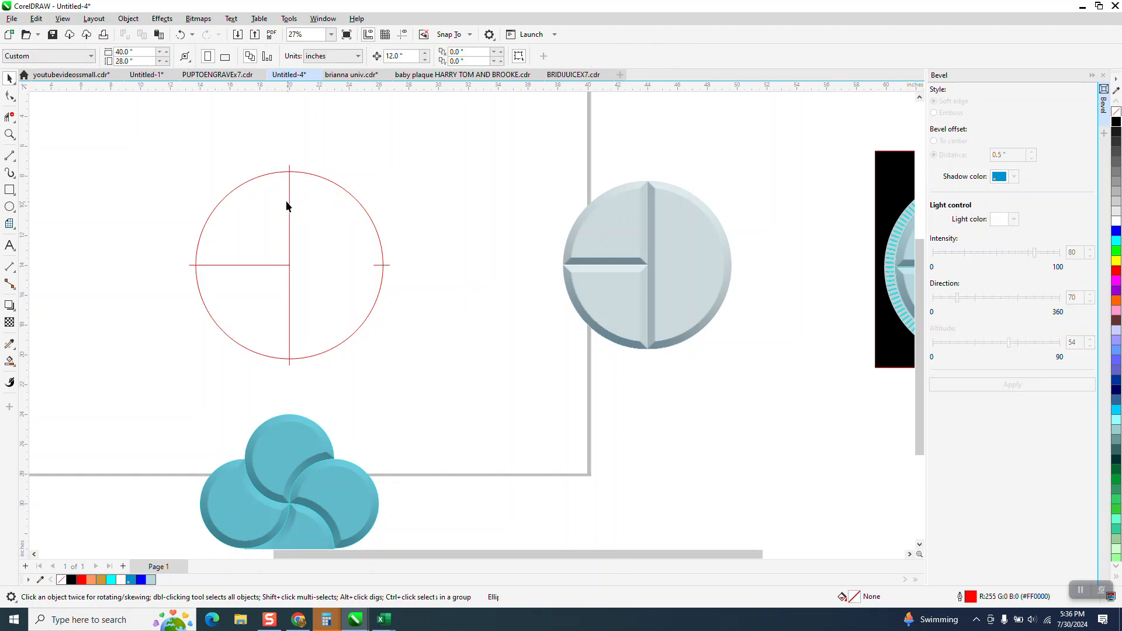
left_click(180, 34)
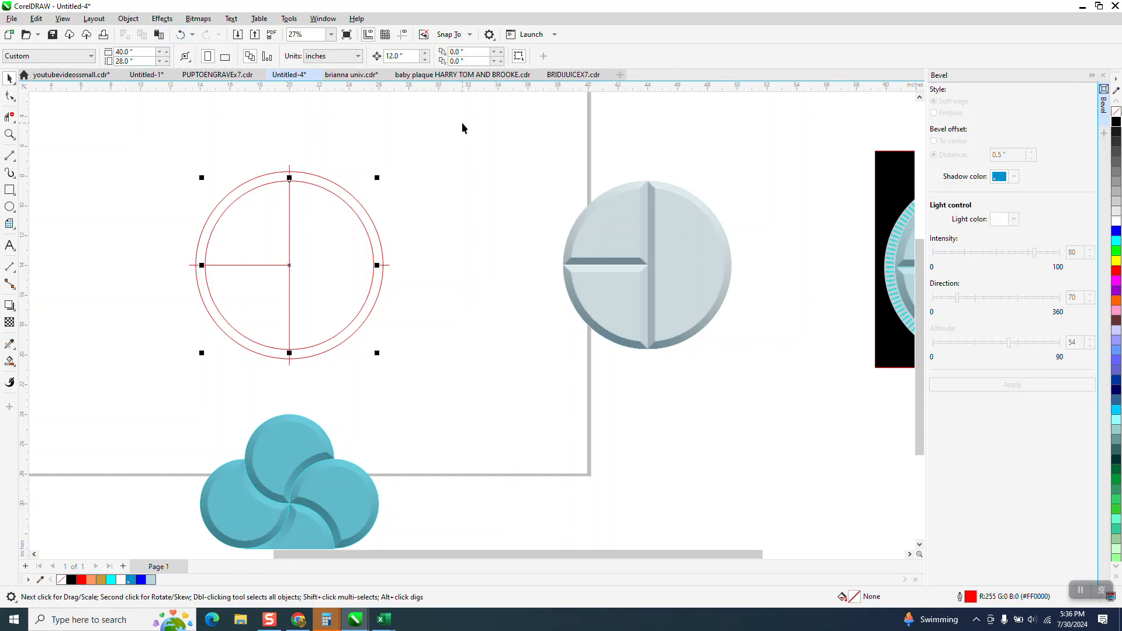
Step: Delete the vertical and horizontal dividing lines, leaving only the two concentric circles
left_click(289, 170)
key("Delete")
left_click(390, 265)
key("Delete")
left_click(194, 216)
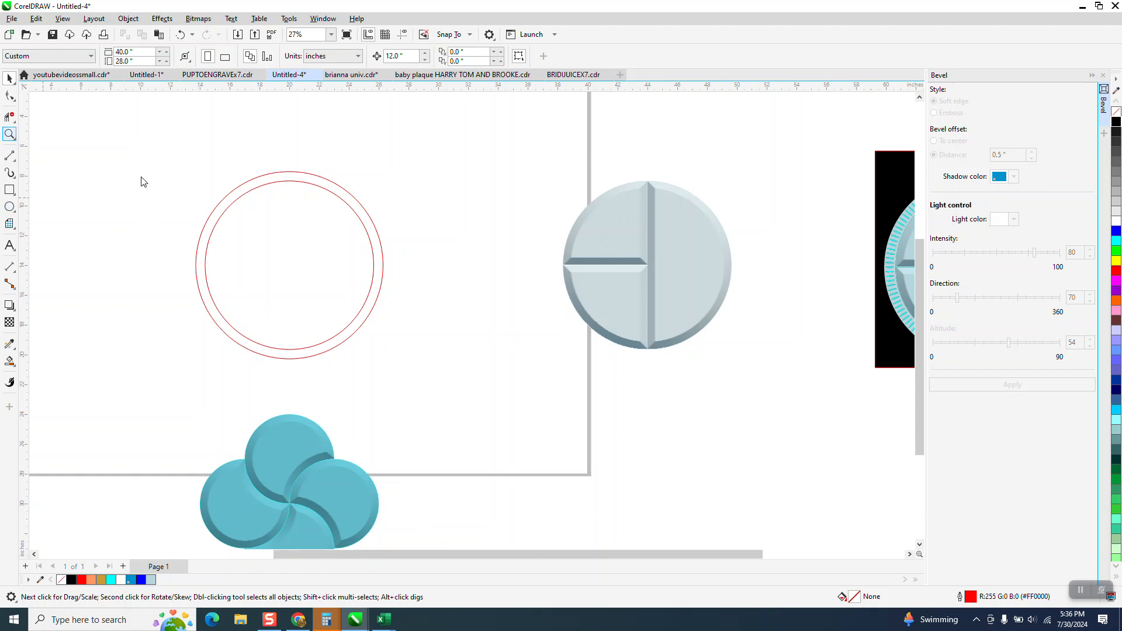
Step: Examine the narrow ridge ellipses on the finished plate's rim up close
key("z")
scroll(767, 301, "right", 1)
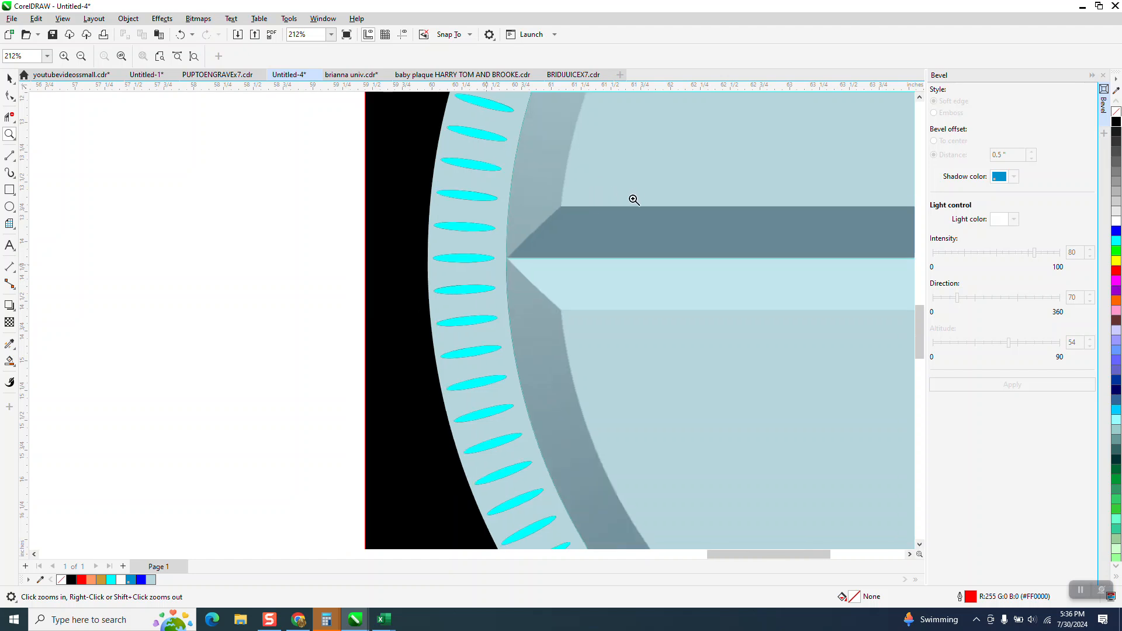
Step: Draw a narrow vertical ellipse about 0.16 by 0.99 inches just above the two concentric circles
scroll(679, 210, "down", 5)
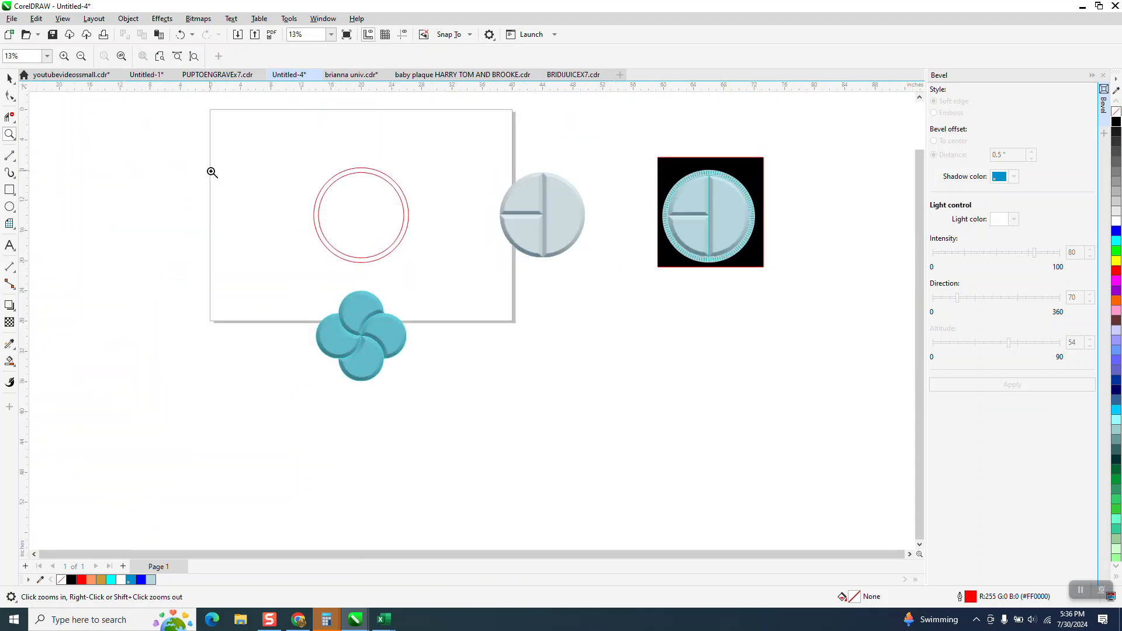
scroll(408, 186, "up", 2)
left_click(10, 207)
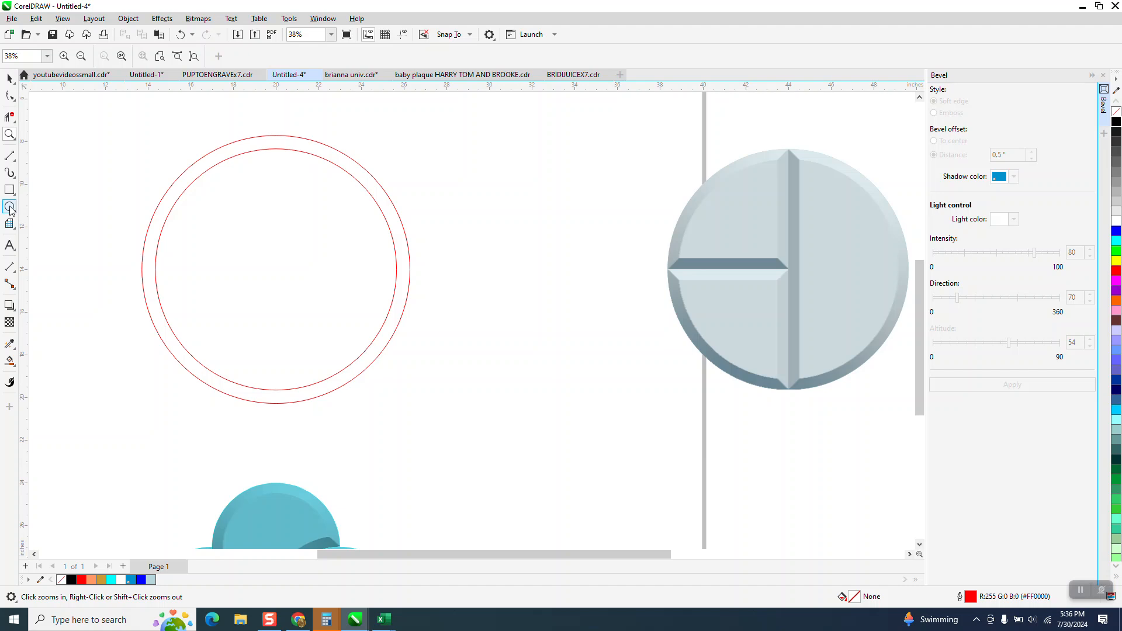
left_click_drag(161, 134, 163, 107)
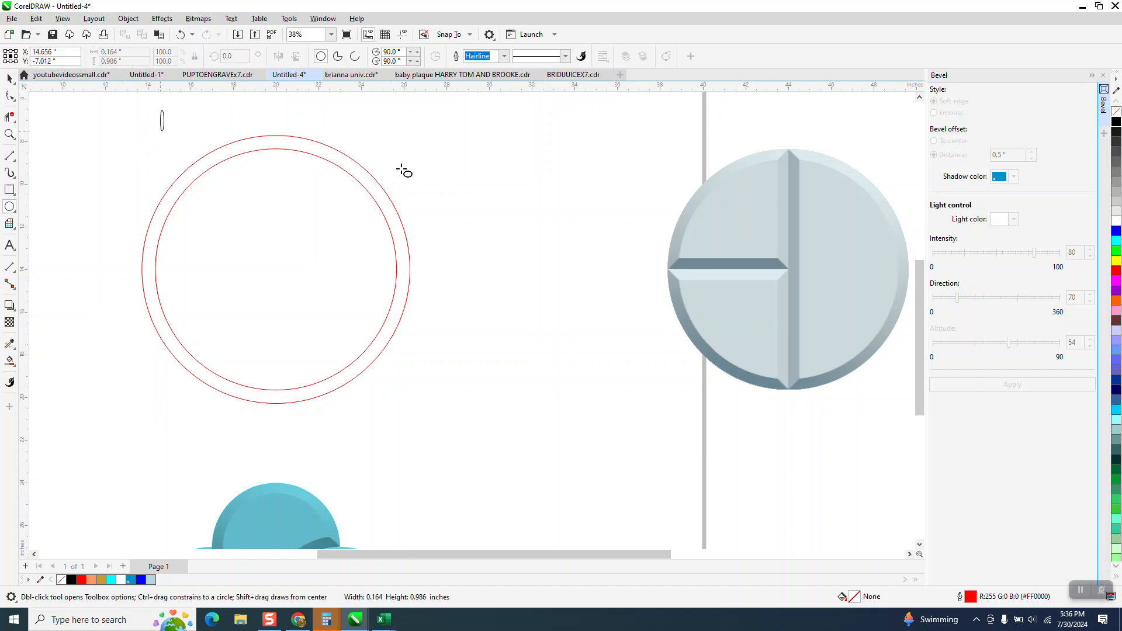
Step: Center the ellipse on the page and move it straight up so its center sits on the inner circle's top point
key("p")
left_click(7, 77)
left_click_drag(276, 268, 275, 149)
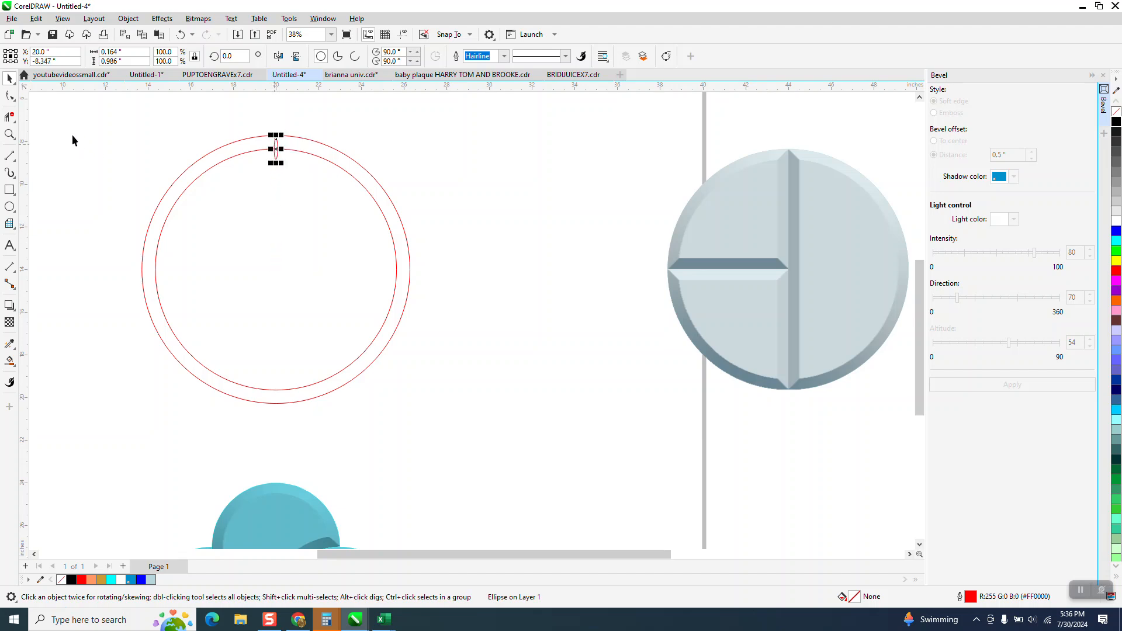
Step: Shrink the ellipse proportionally about its center and move it straight up into the band between the two circles
left_click(10, 133)
left_click_drag(261, 111, 326, 187)
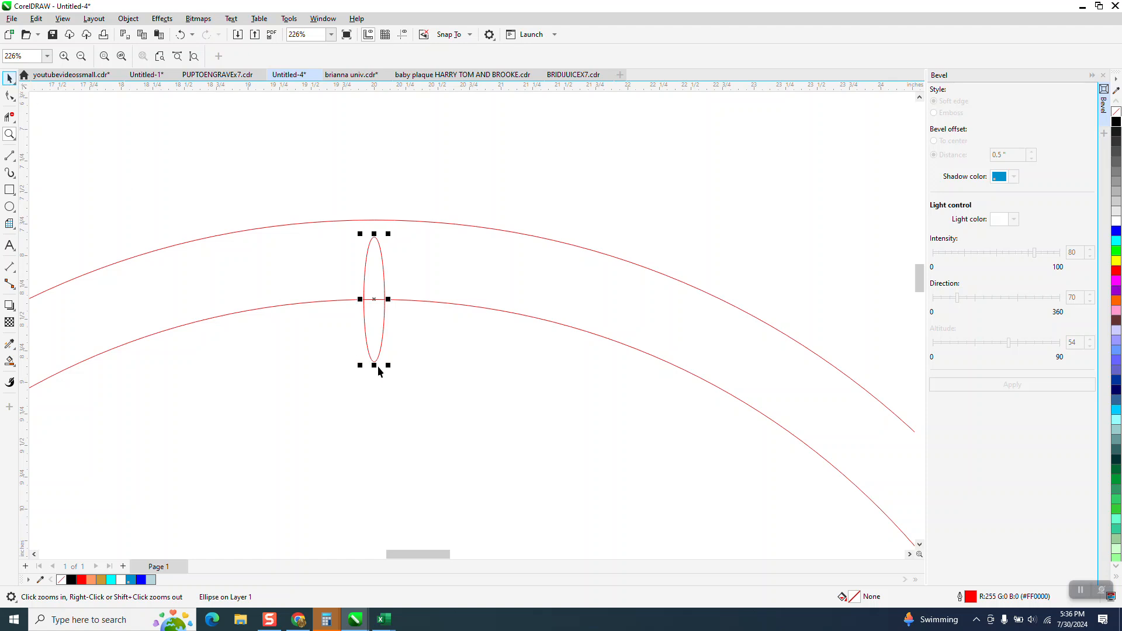
left_click_drag(389, 367, 385, 353)
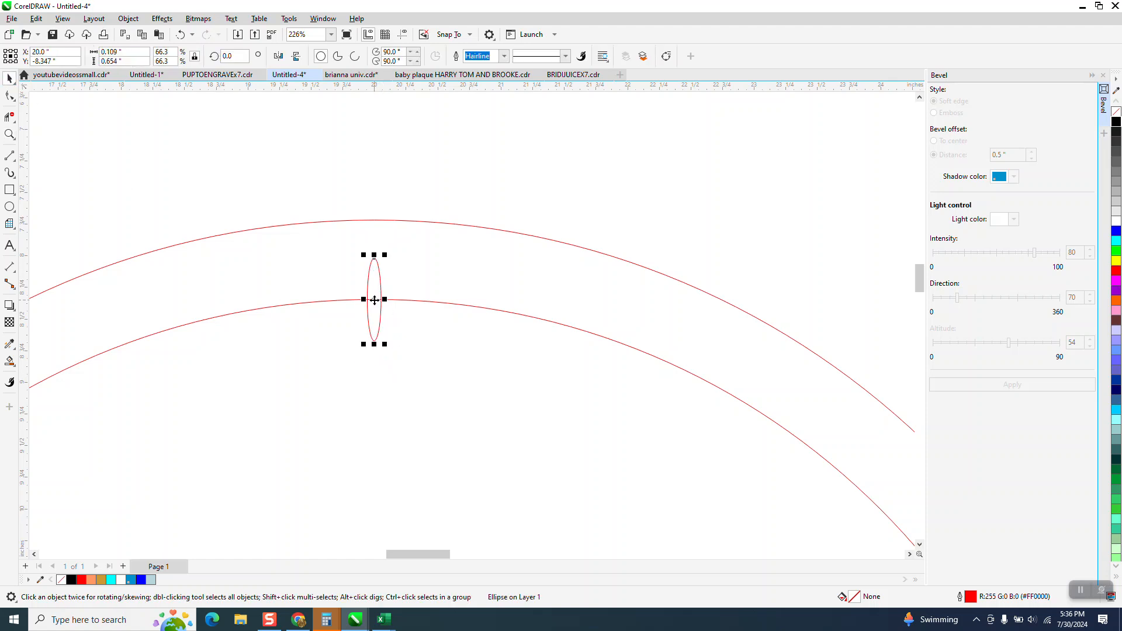
left_click_drag(374, 300, 499, 323)
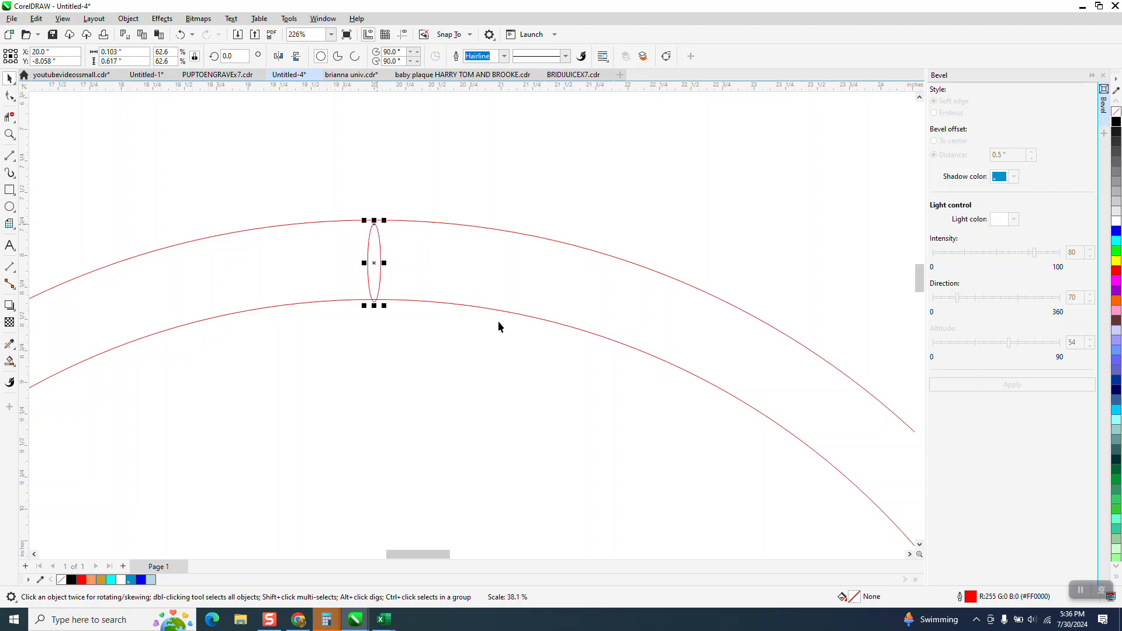
Step: Shrink the ellipse further about its center to about 0.086 by 0.515 inches so it fits inside the band
left_click_drag(384, 220, 384, 222)
left_click(373, 251)
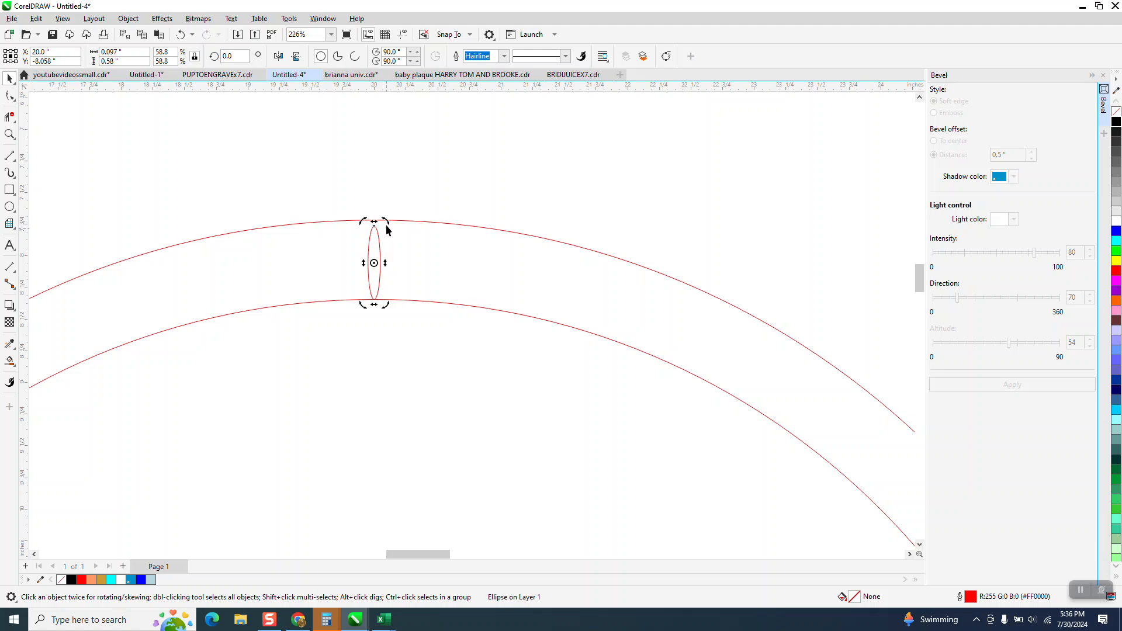
left_click(379, 243)
left_click(378, 244)
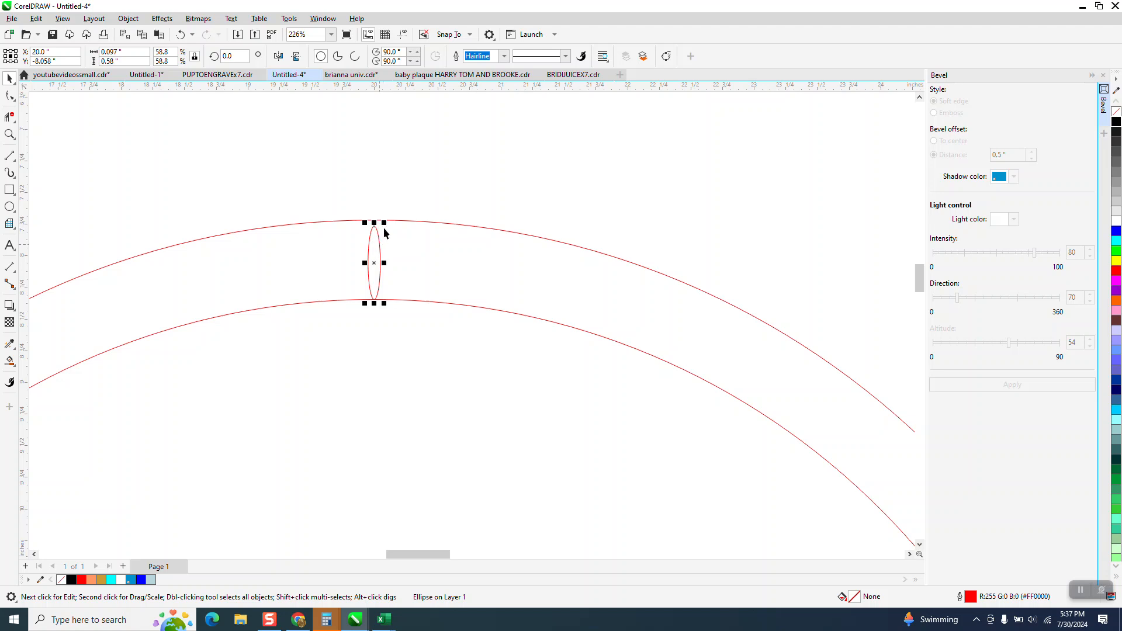
mouse_move(384, 224)
left_mouse_down()
mouse_move(380, 242)
mouse_move(390, 225)
left_mouse_up()
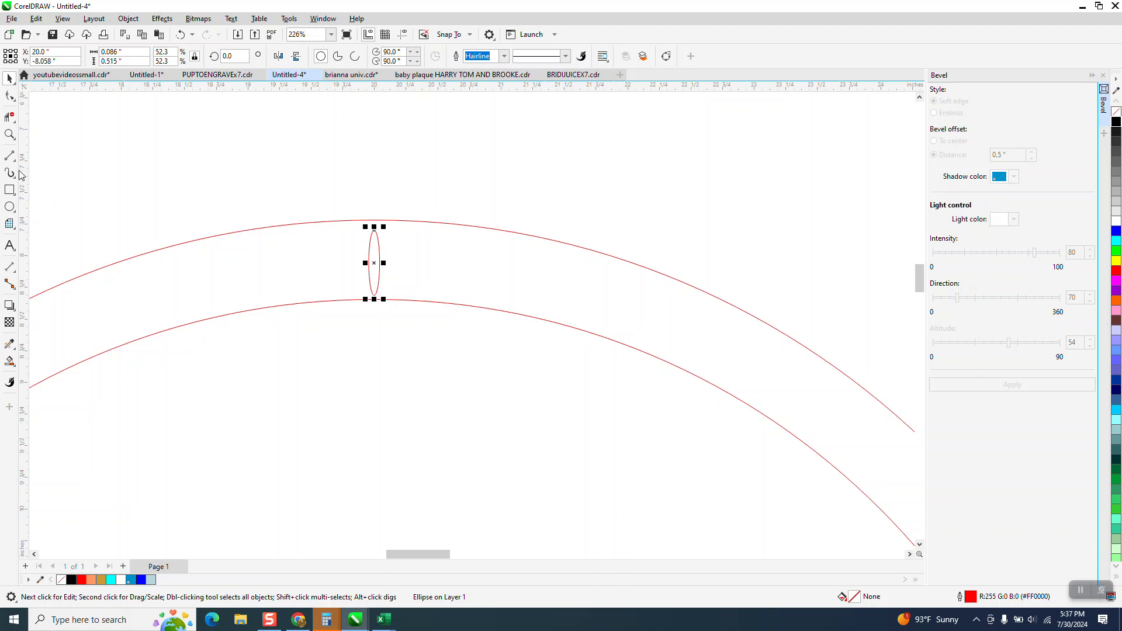
Step: Set the nudge distance to 0.01 inches and nudge the ellipse up to Y -8.028 inches, midway between the circles
left_click(9, 133)
left_click_drag(545, 366, 274, 216)
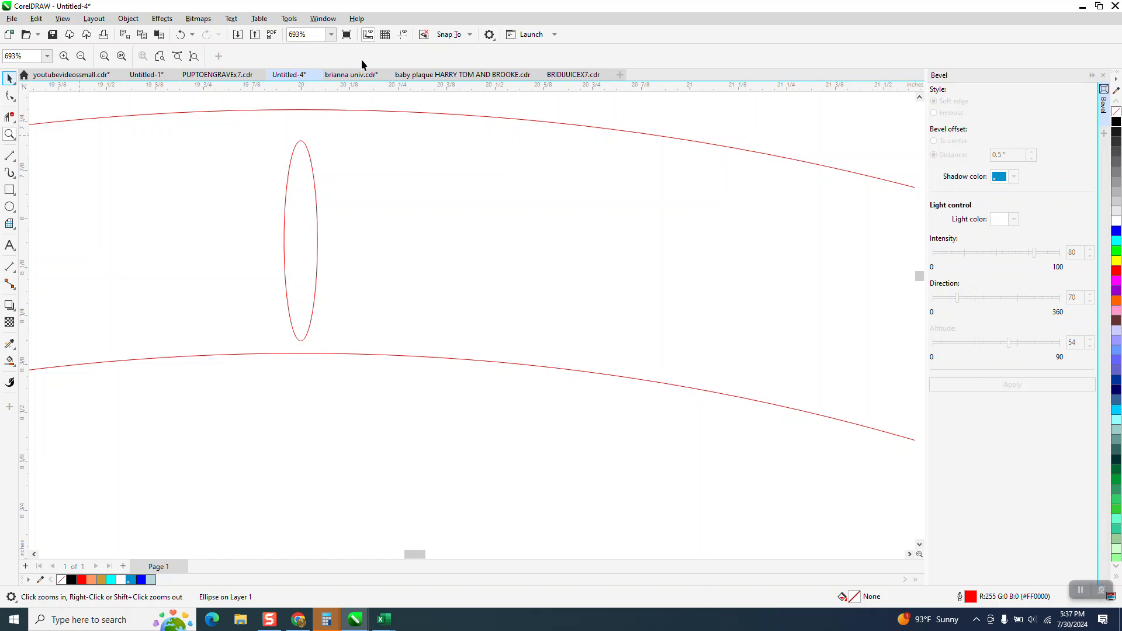
key("space")
key("BackSpace")
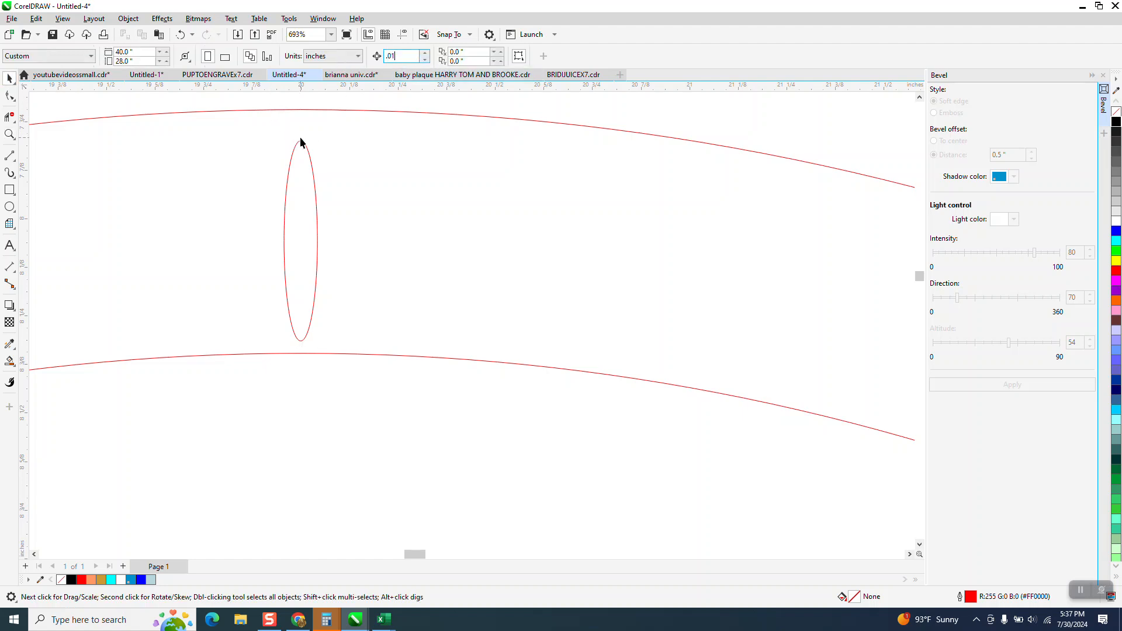
type(".01")
left_click(305, 150)
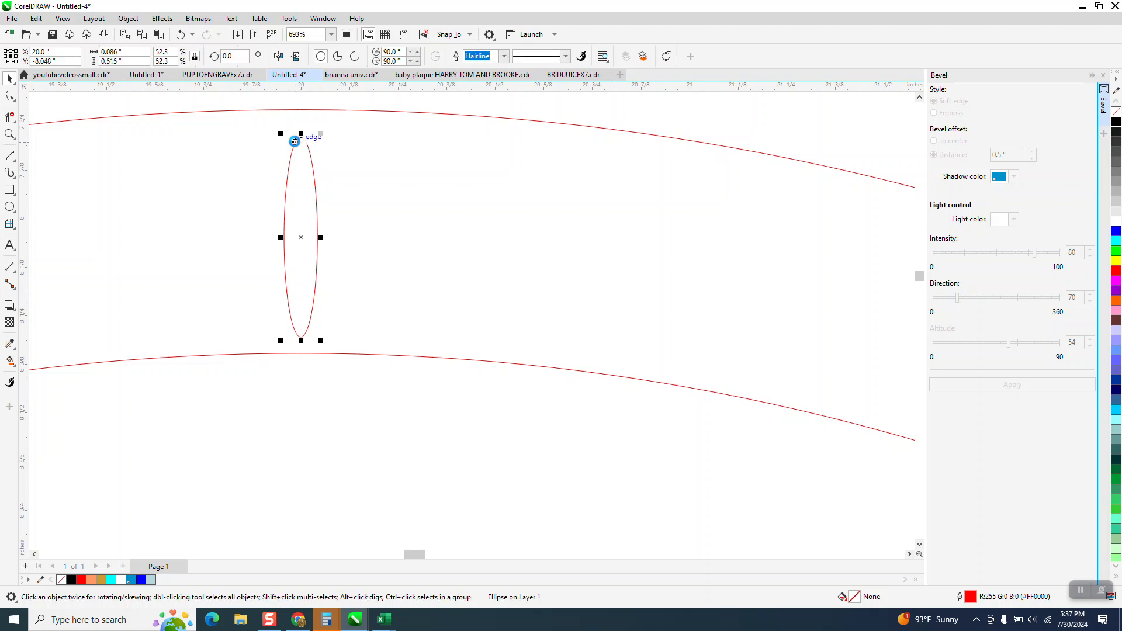
key("Up")
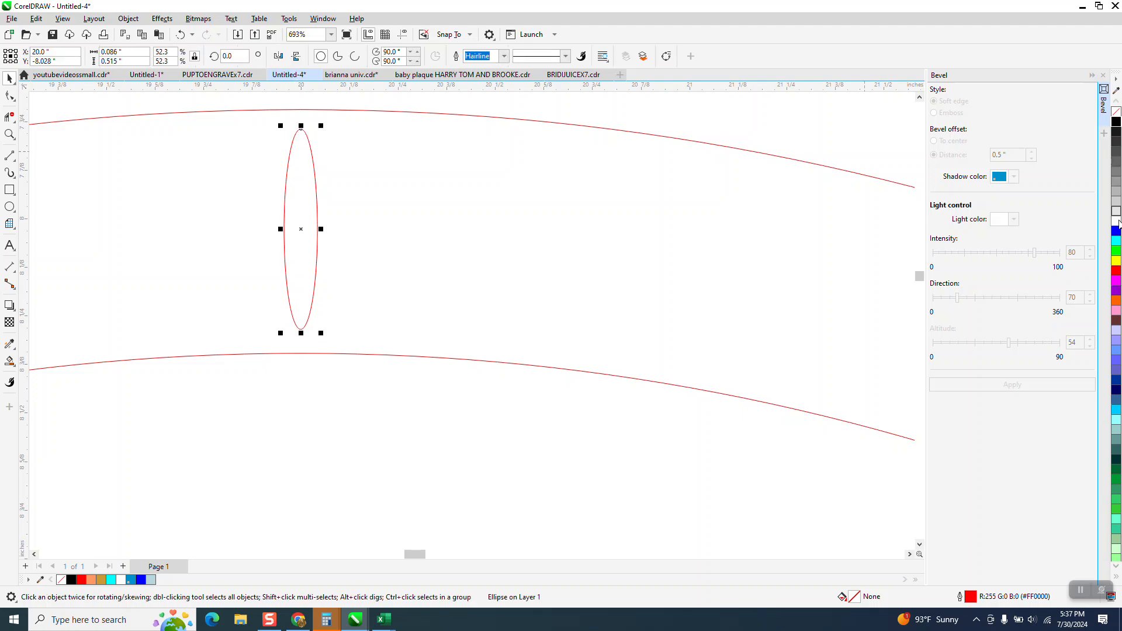
Step: Fill the ellipse with cyan and remove its outline
left_click(1117, 245)
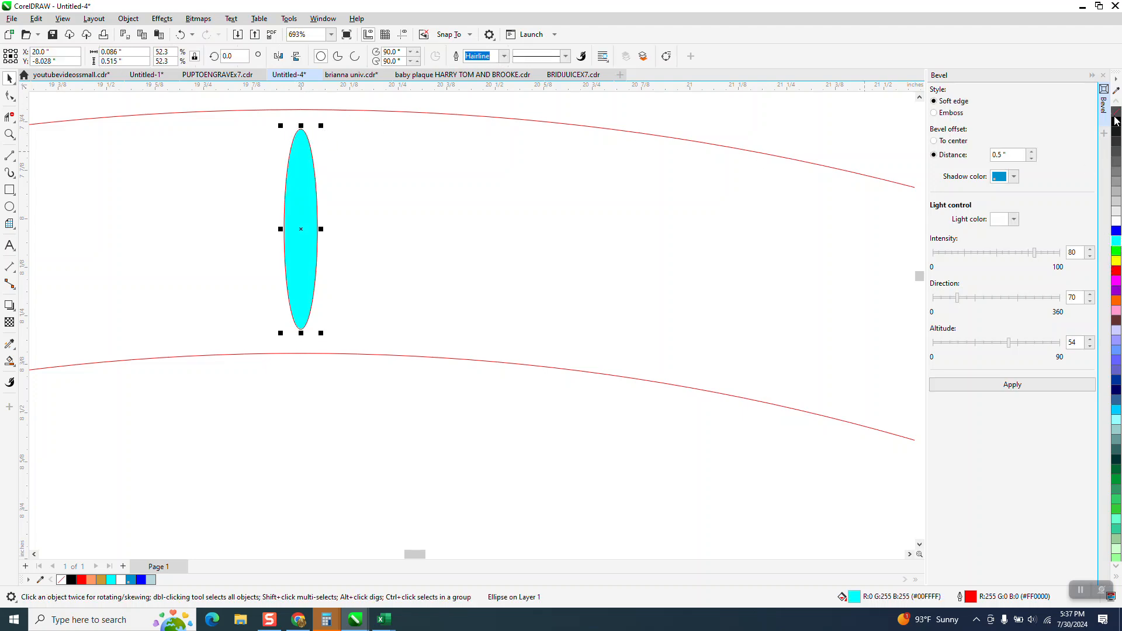
right_click(1115, 114)
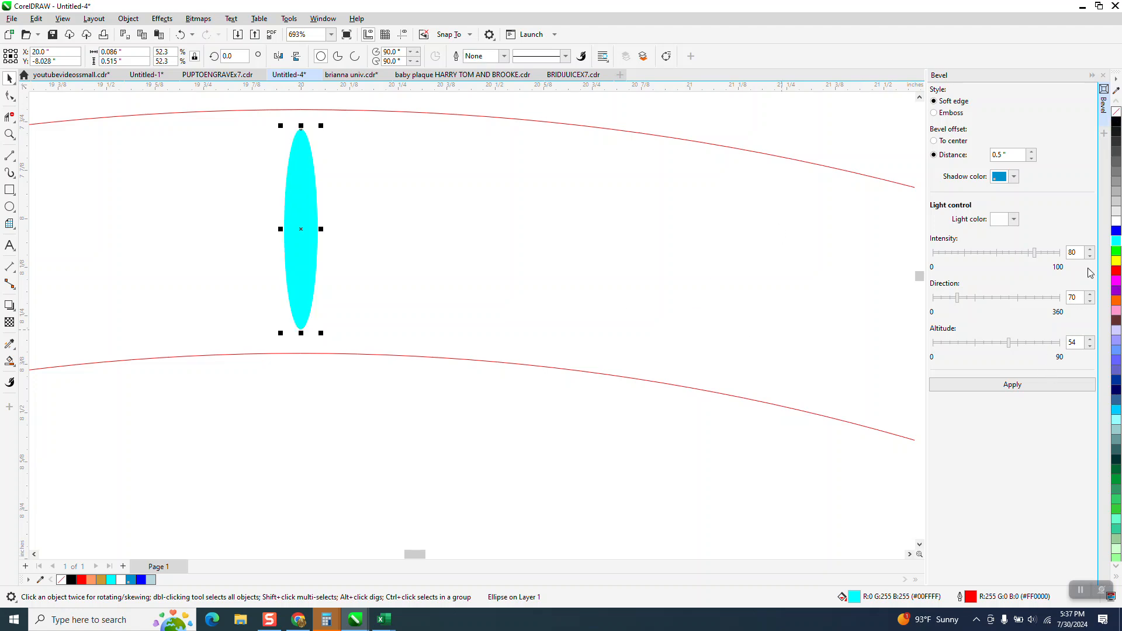
scroll(559, 366, "down", 6)
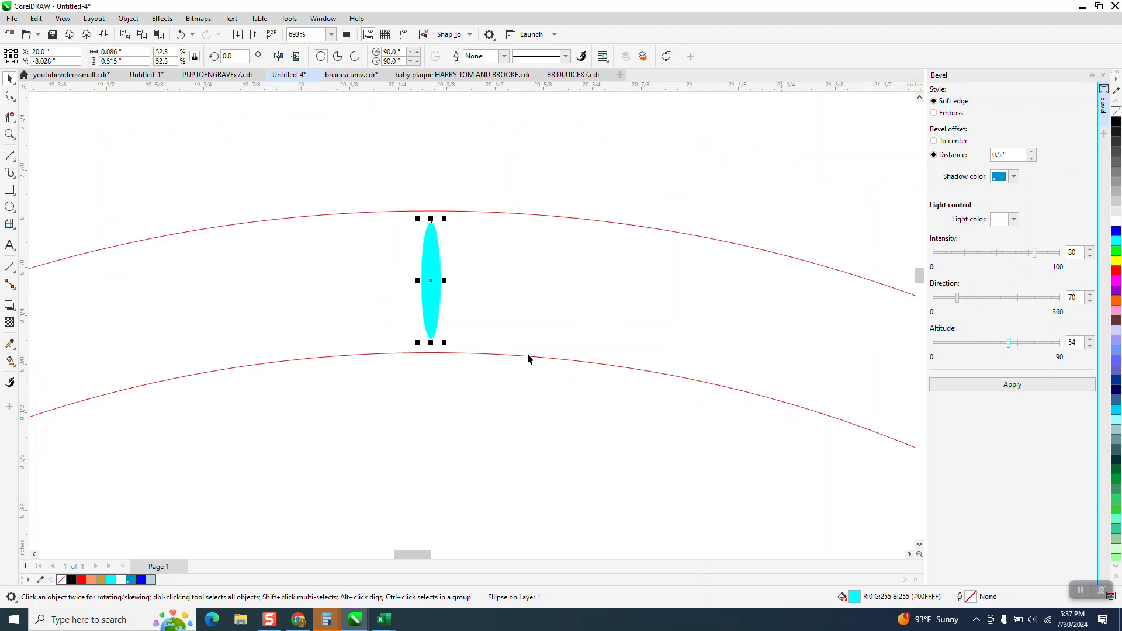
Step: Replace the Bevel docker with Transform and rotate 119 copies of the ellipse by 3° about the circles' center at X 20, Y -14 inches
left_click(1104, 76)
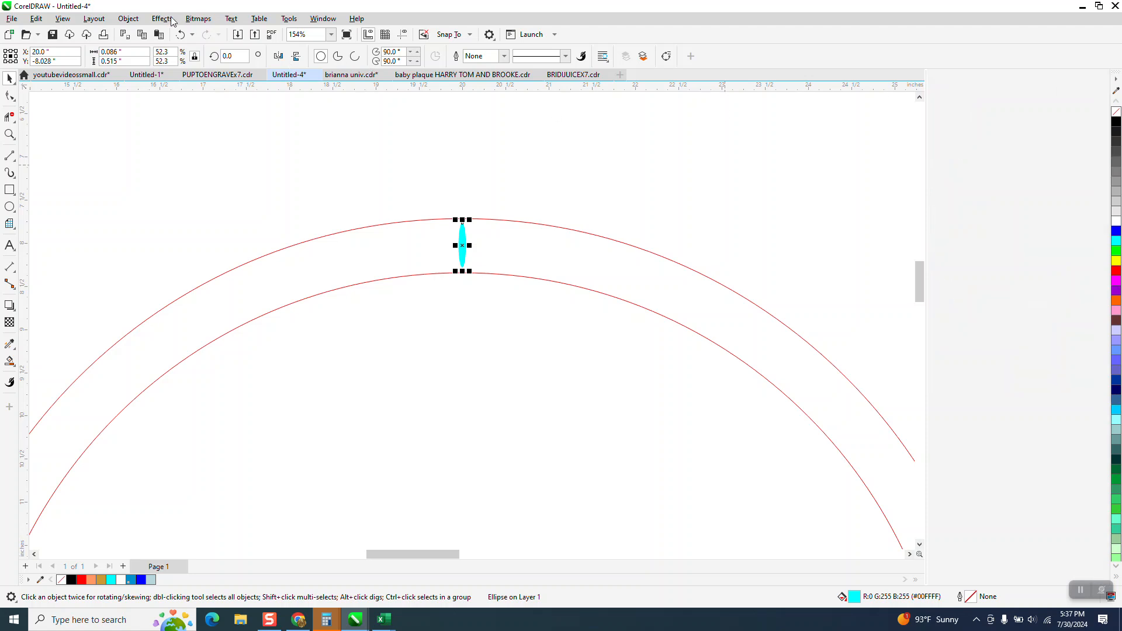
left_click(324, 18)
mouse_move(337, 177)
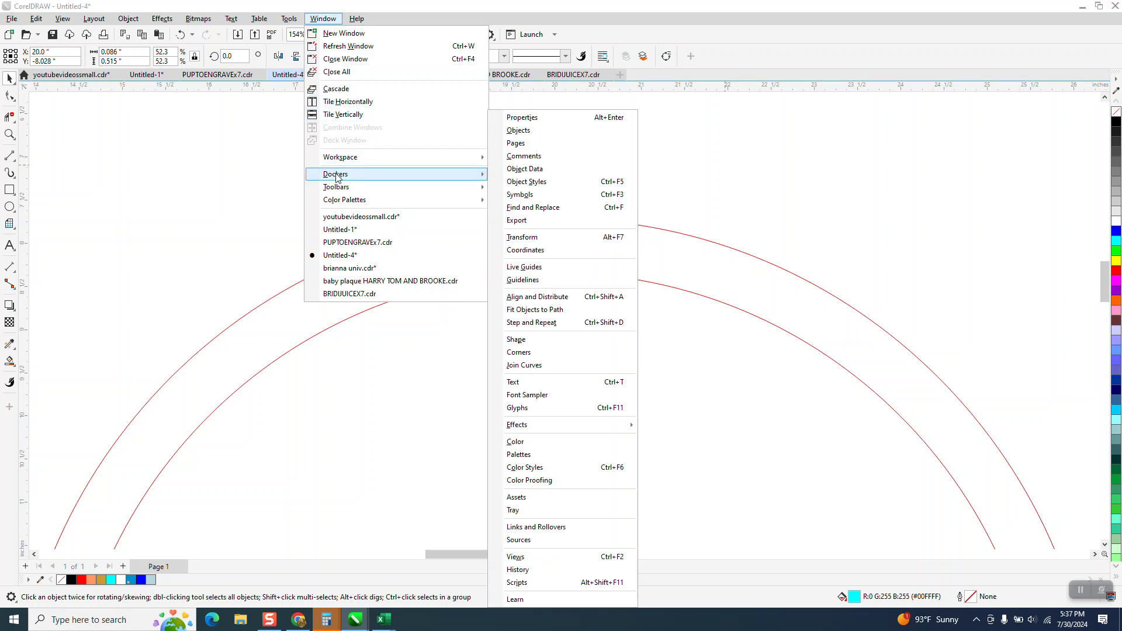
left_click(528, 239)
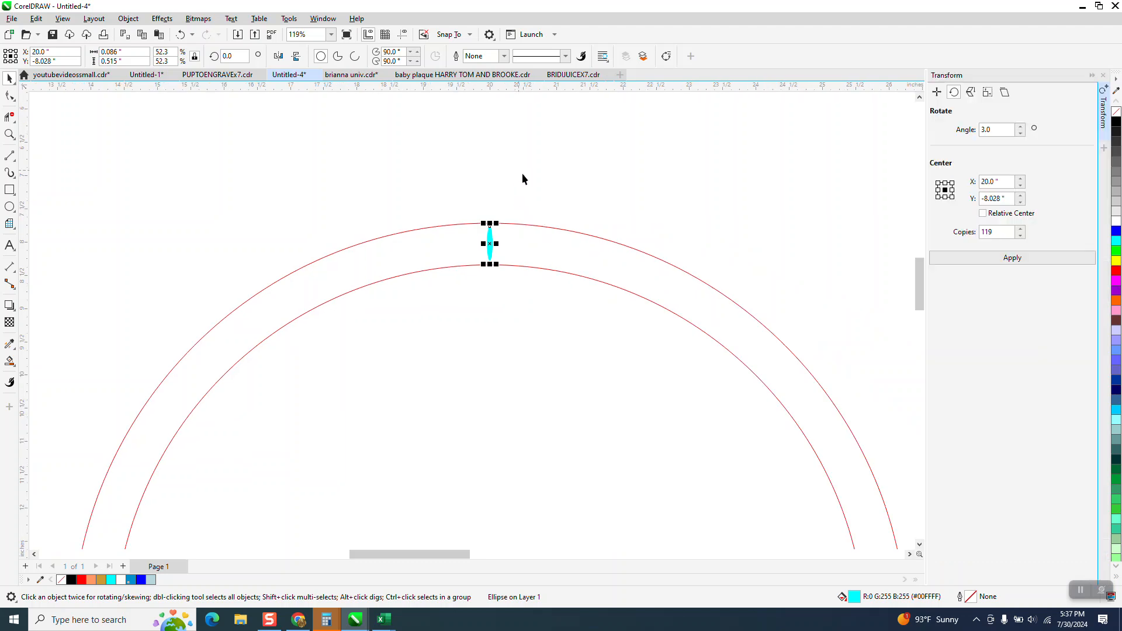
scroll(502, 169, "down", 1)
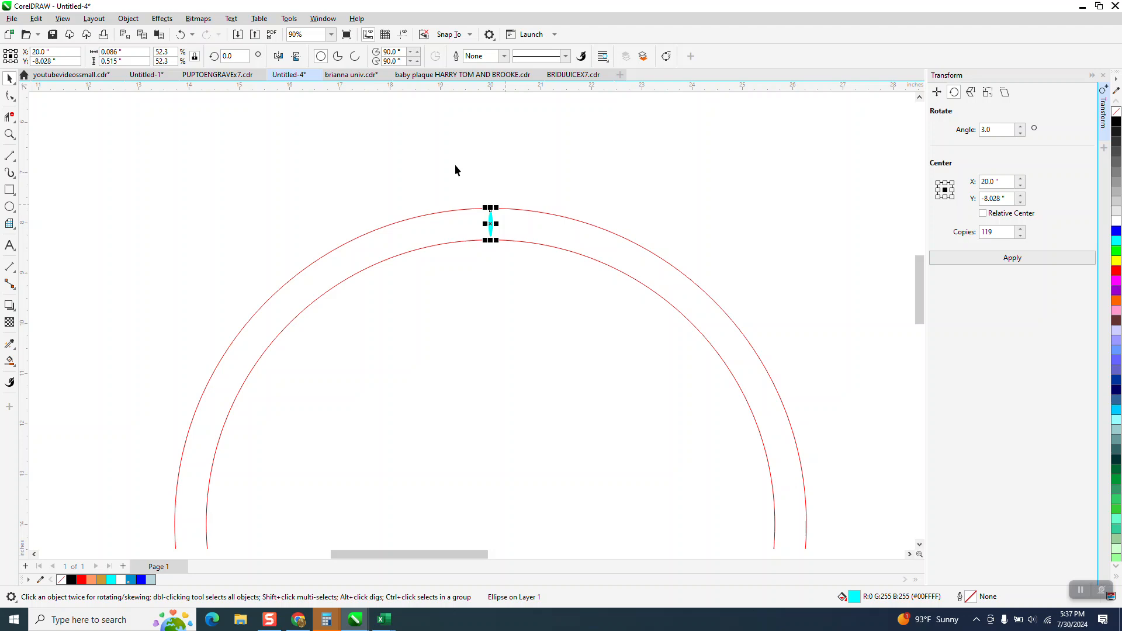
scroll(468, 152, "down", 1)
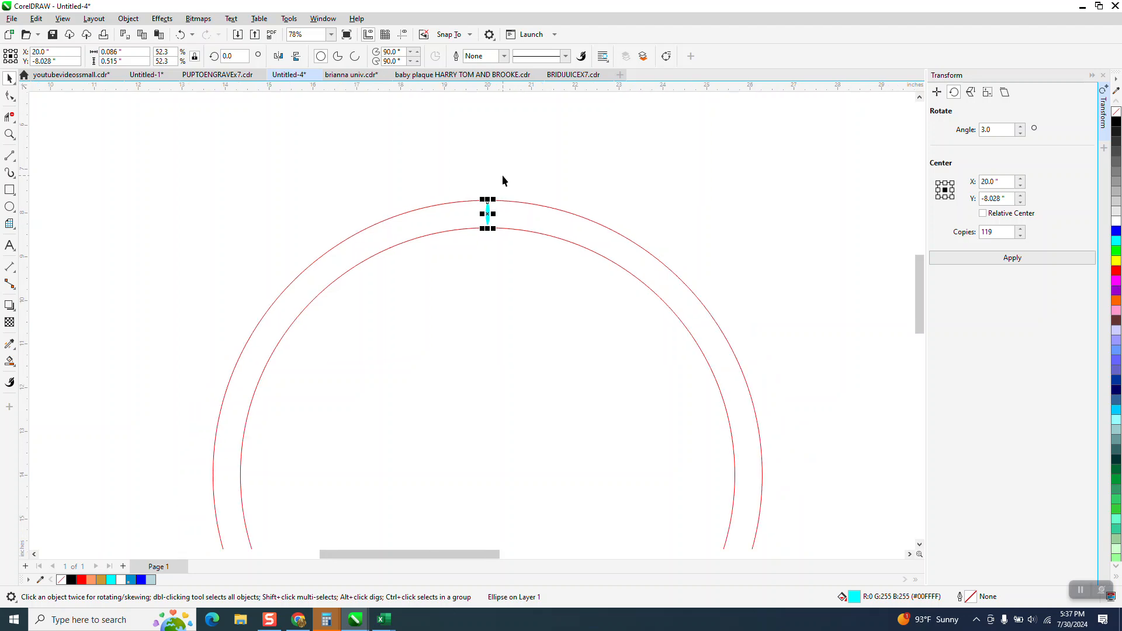
left_click(490, 214)
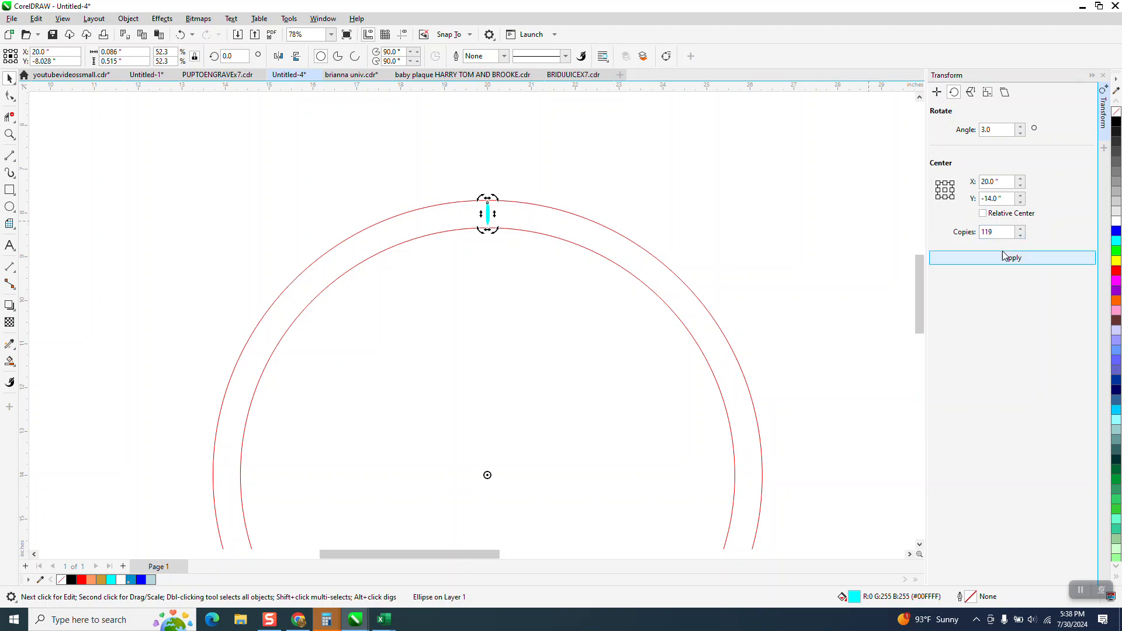
left_click(1020, 262)
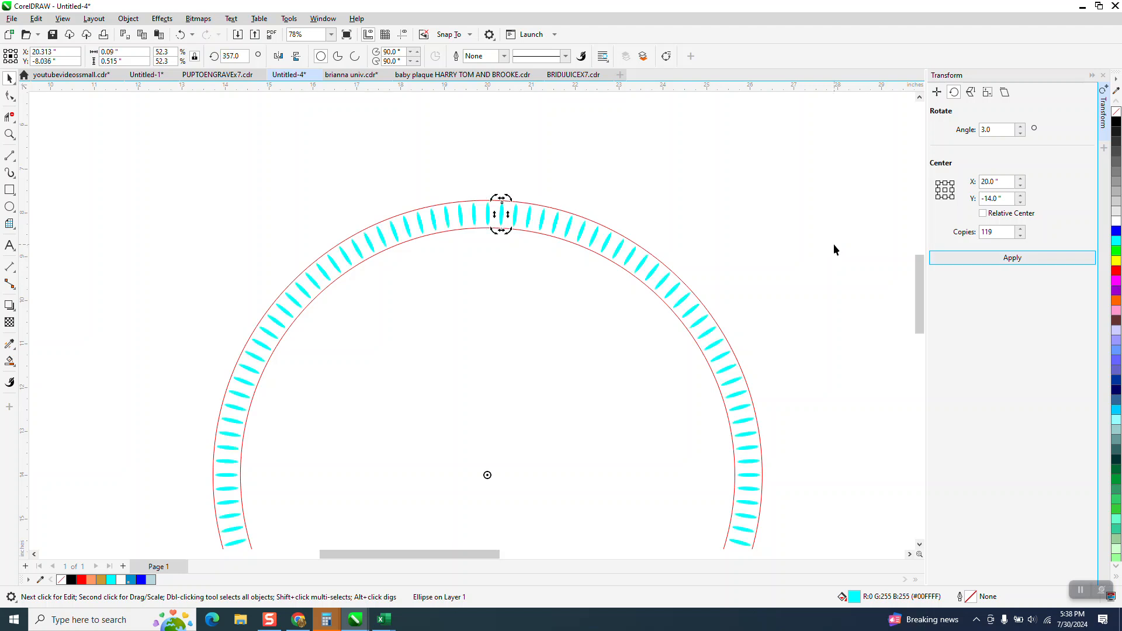
Step: Smart Fill the band around the ellipses with the pale blue-gray color and no outline
left_click(564, 186)
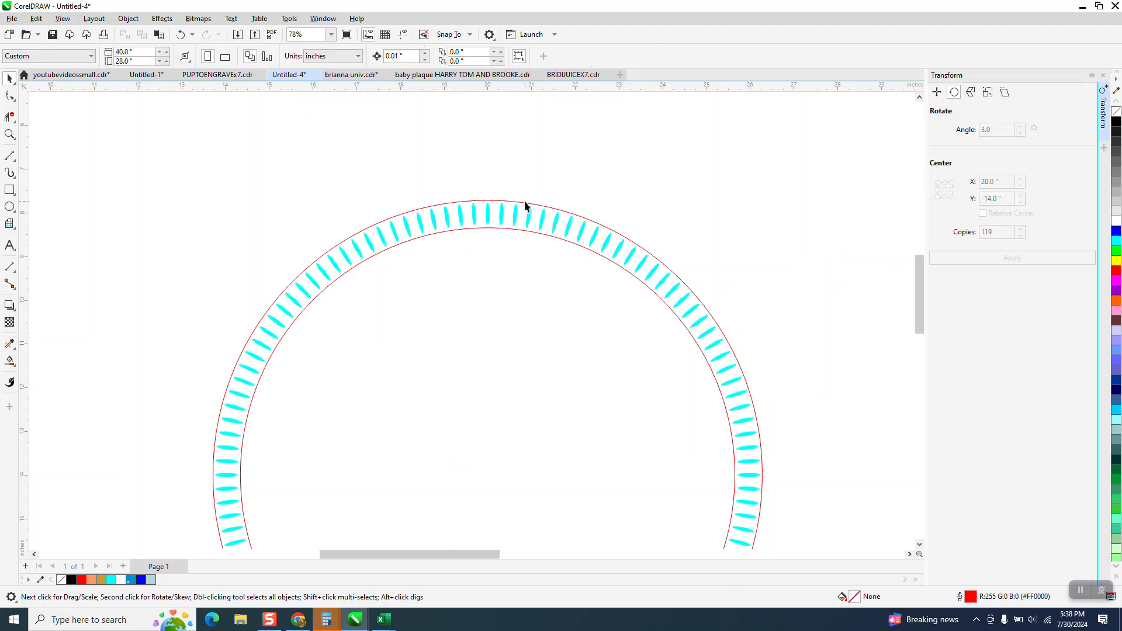
left_click(10, 362)
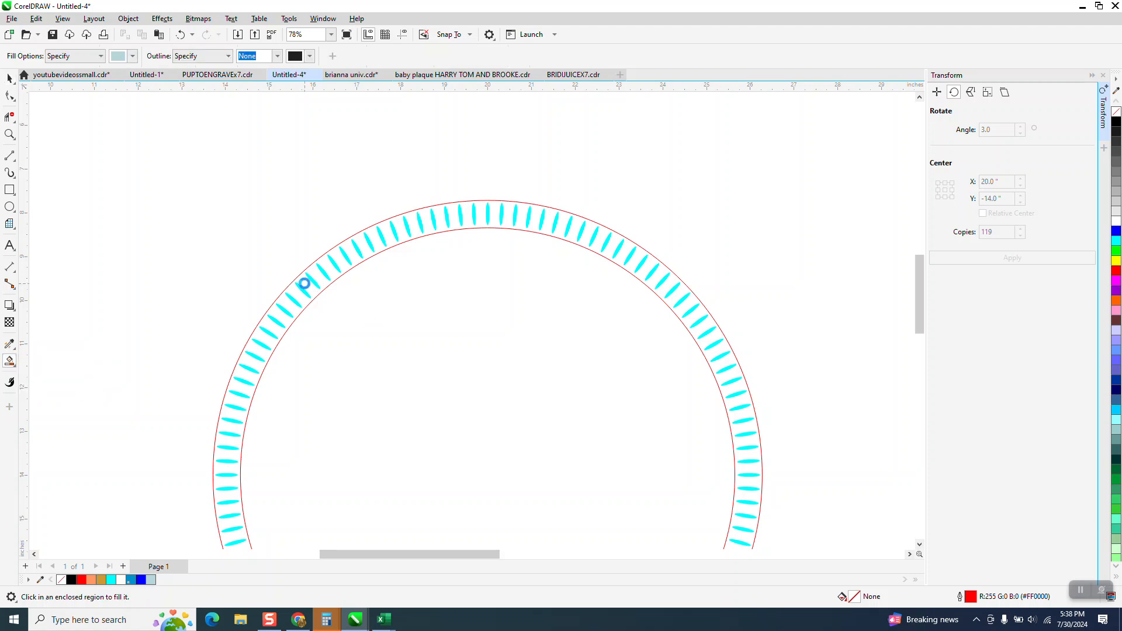
left_click(301, 281)
left_click(9, 78)
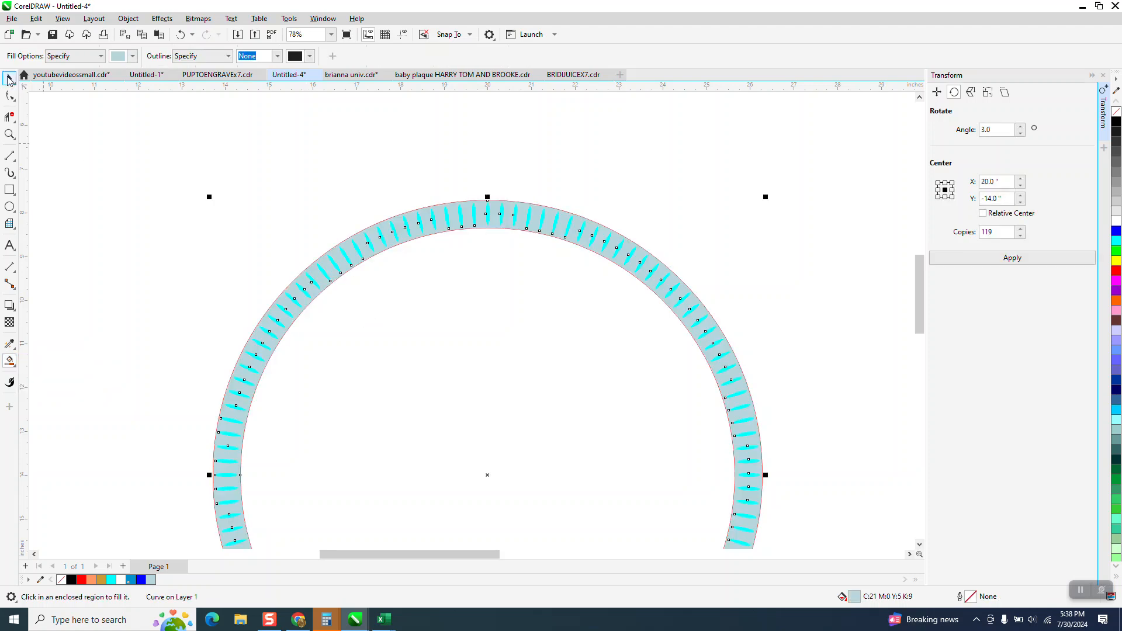
Step: Set the nudge distance to 12 inches and move the filled rim band 24 inches right onto the beveled disc
scroll(438, 178, "down", 2)
scroll(643, 299, "down", 3)
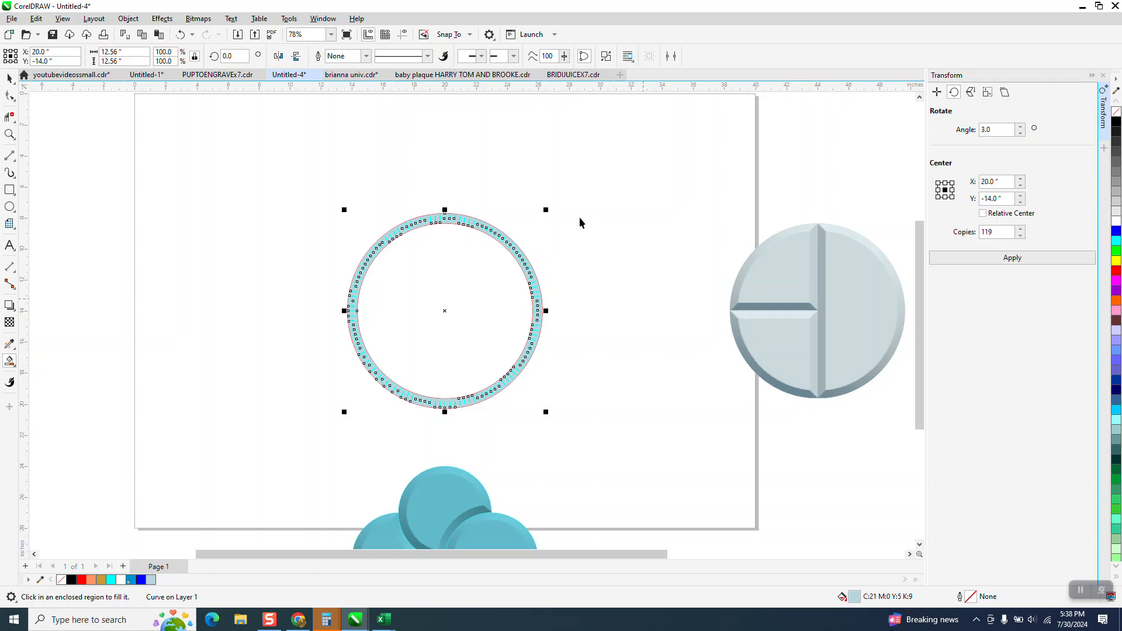
left_click(370, 102)
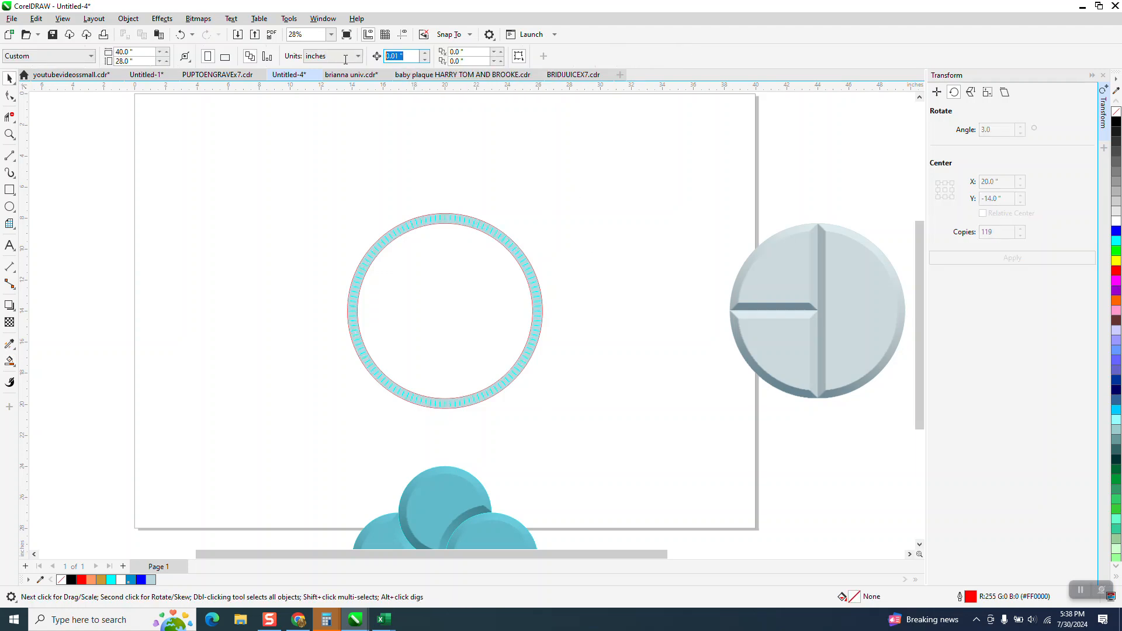
type("12")
left_click(524, 254)
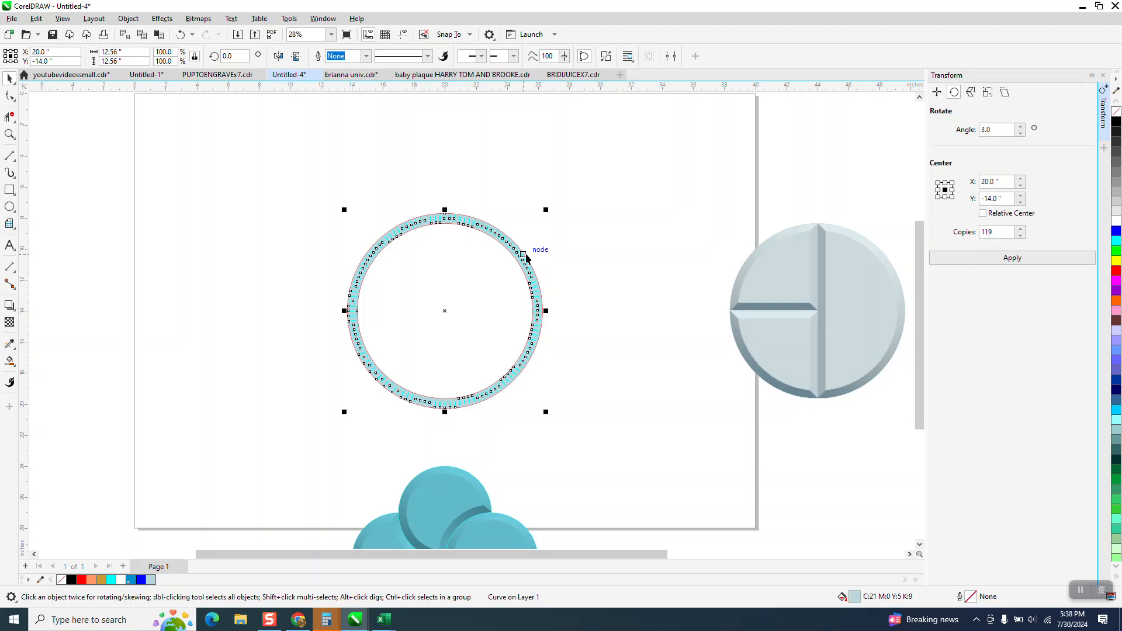
key("KP_Add")
key("Right")
key("Right")
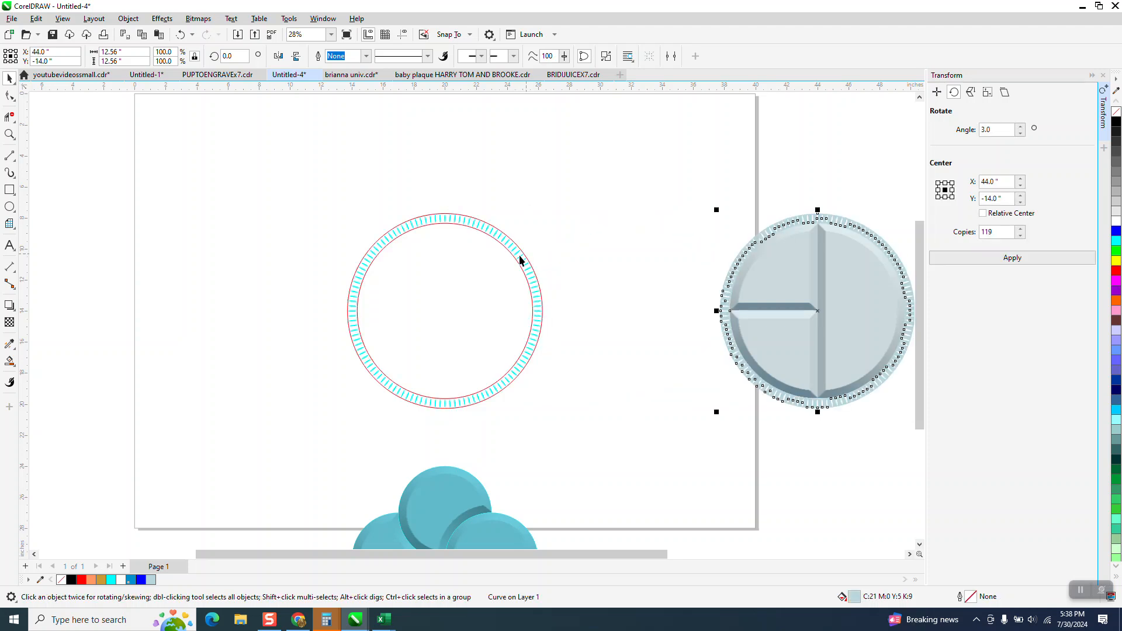
Step: Delete the inner and outer red circles around the cyan ellipses
left_click(514, 258)
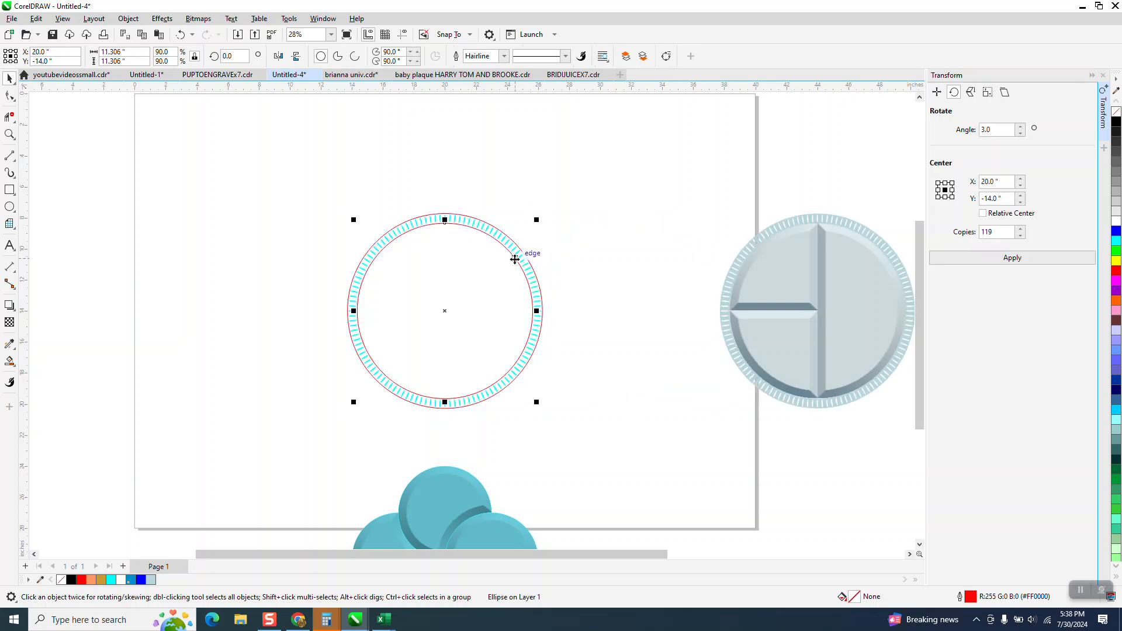
key("Delete")
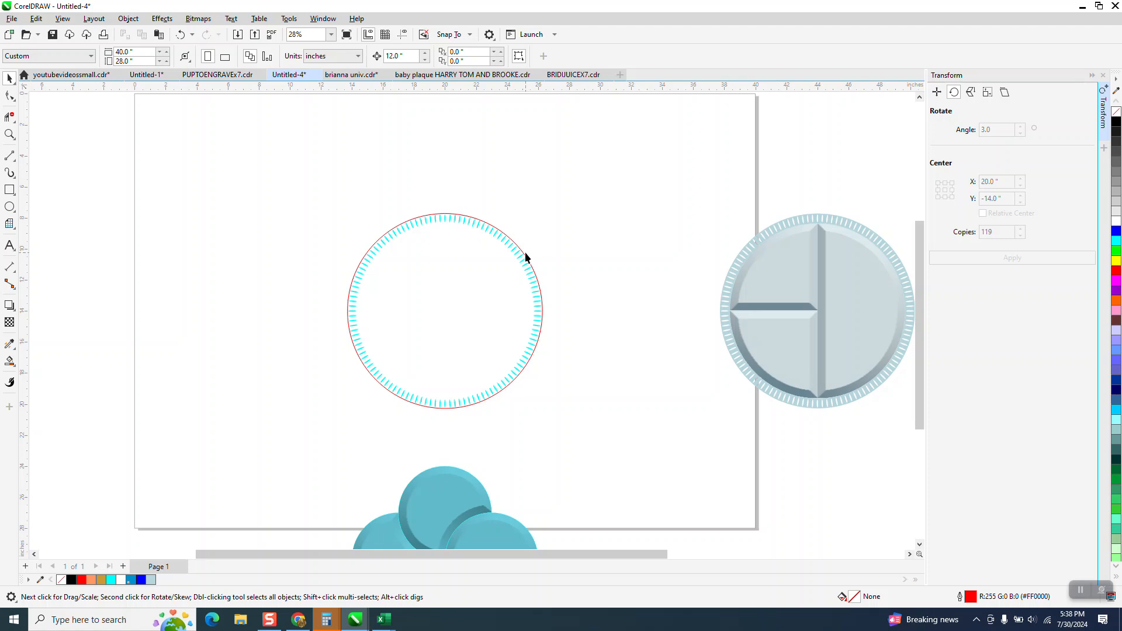
left_click(527, 259)
key("Delete")
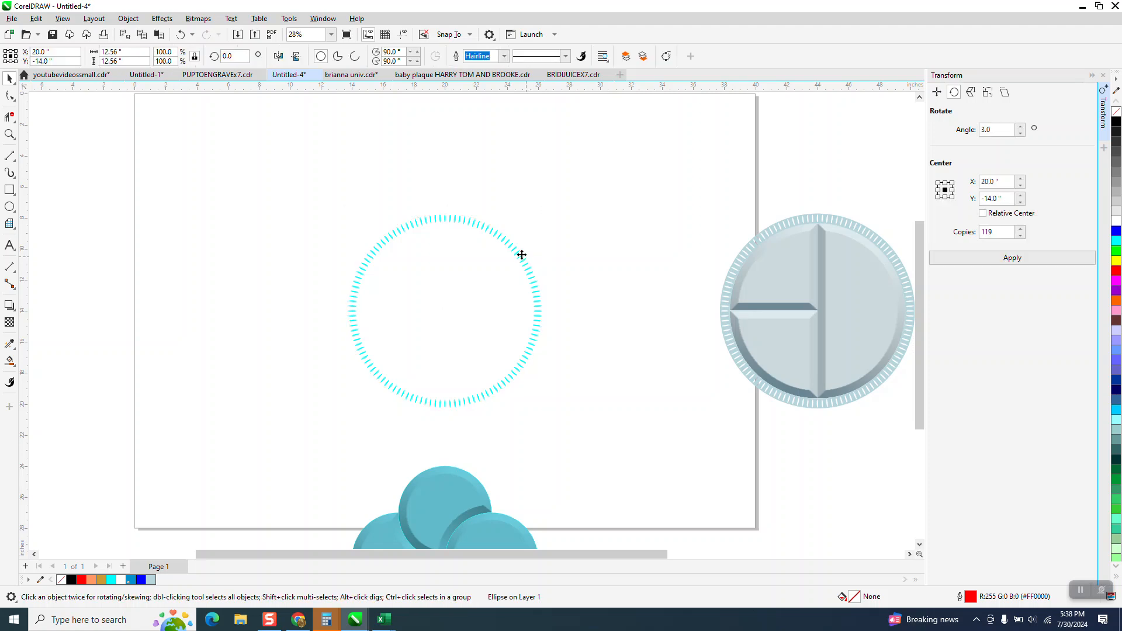
Step: Group all the cyan ellipses and move the group 24 inches right onto the plate's pale blue-gray rim
left_click_drag(301, 177, 649, 424)
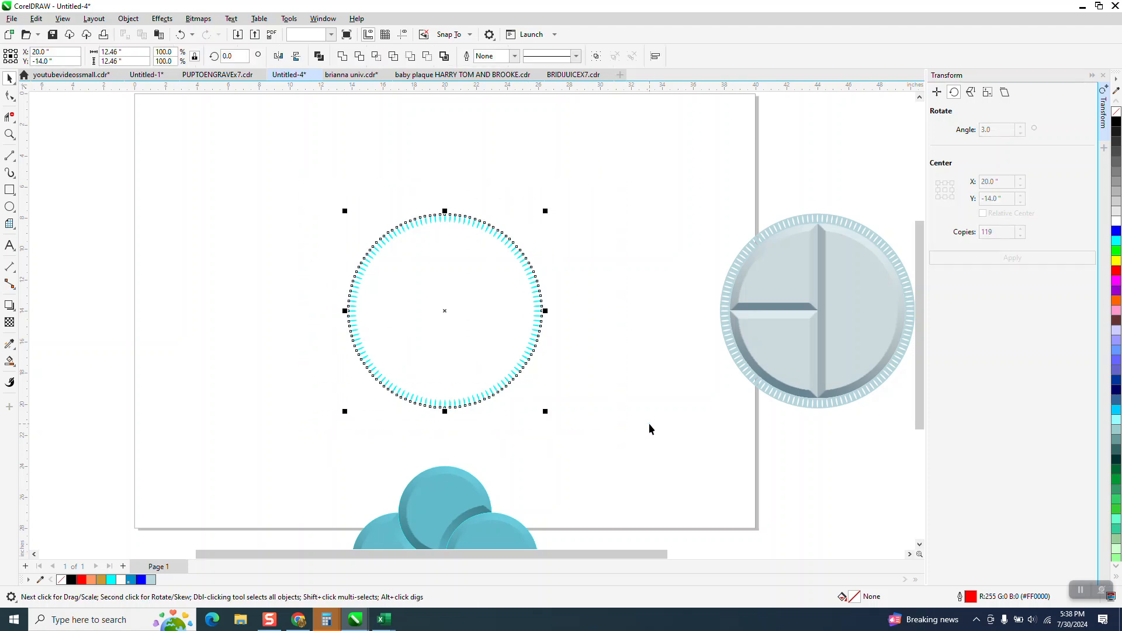
key("ctrl+g")
key("shift+Right")
key("shift+Right")
key("shift+Right")
key("shift+Right")
key("shift+Right")
key("shift+Right")
key("shift+Right")
key("shift+Right")
key("shift+Right")
key("shift+Right")
key("shift+Right")
key("shift+Right")
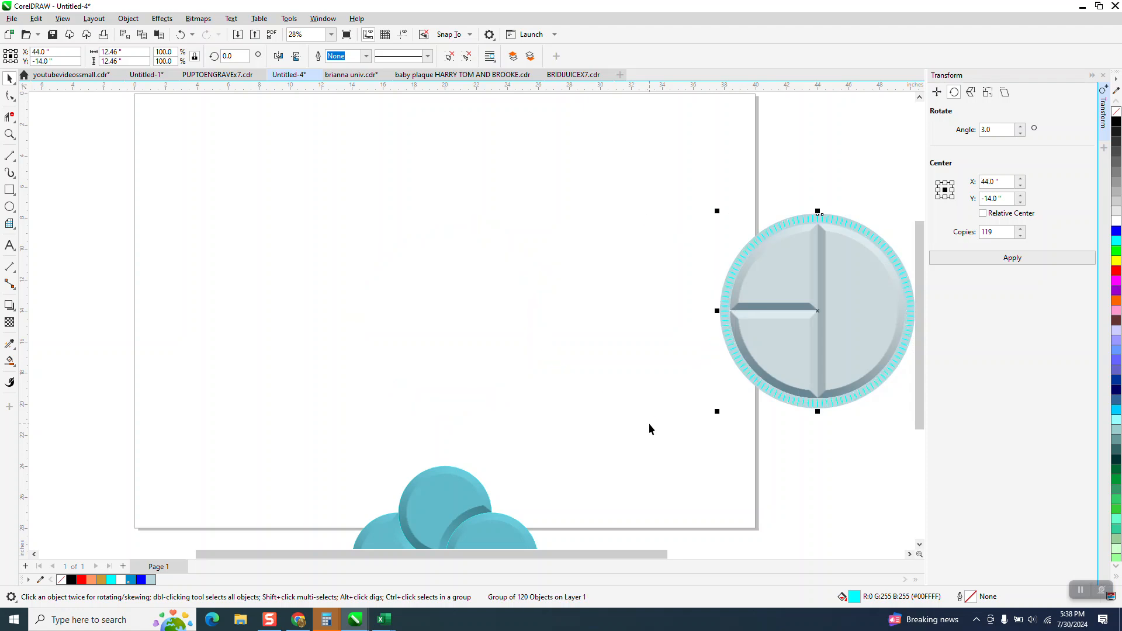
Step: Select the whole plate with its rim and ellipses and move it onto the page, centered at about X 20.9, Y -11.2 inches
left_click(9, 134)
left_click_drag(722, 195, 918, 412)
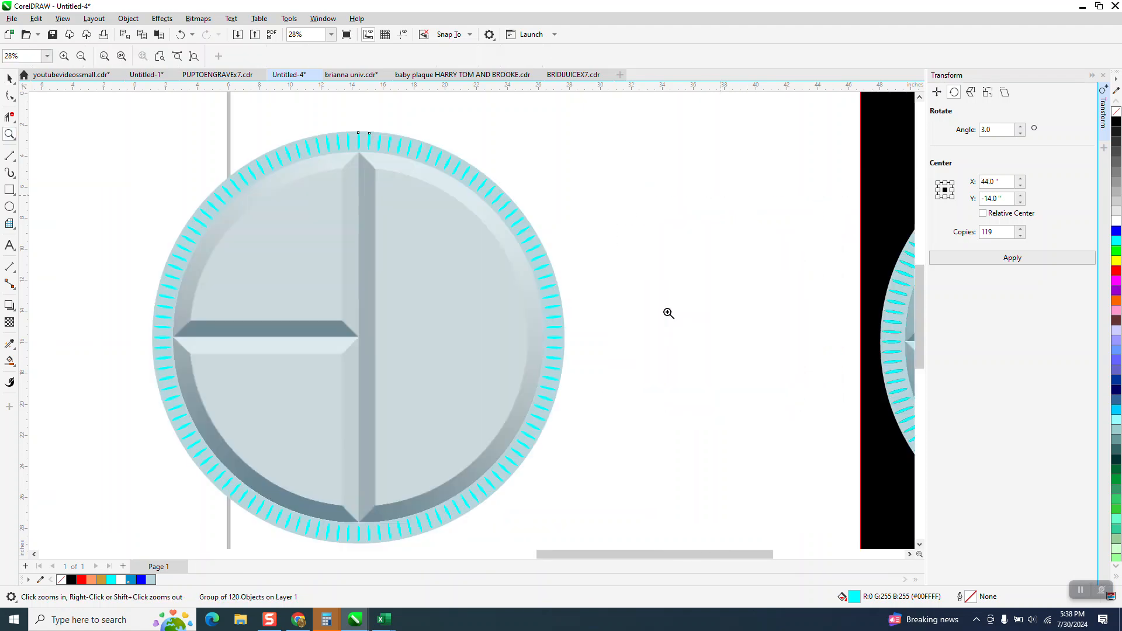
left_click(10, 78)
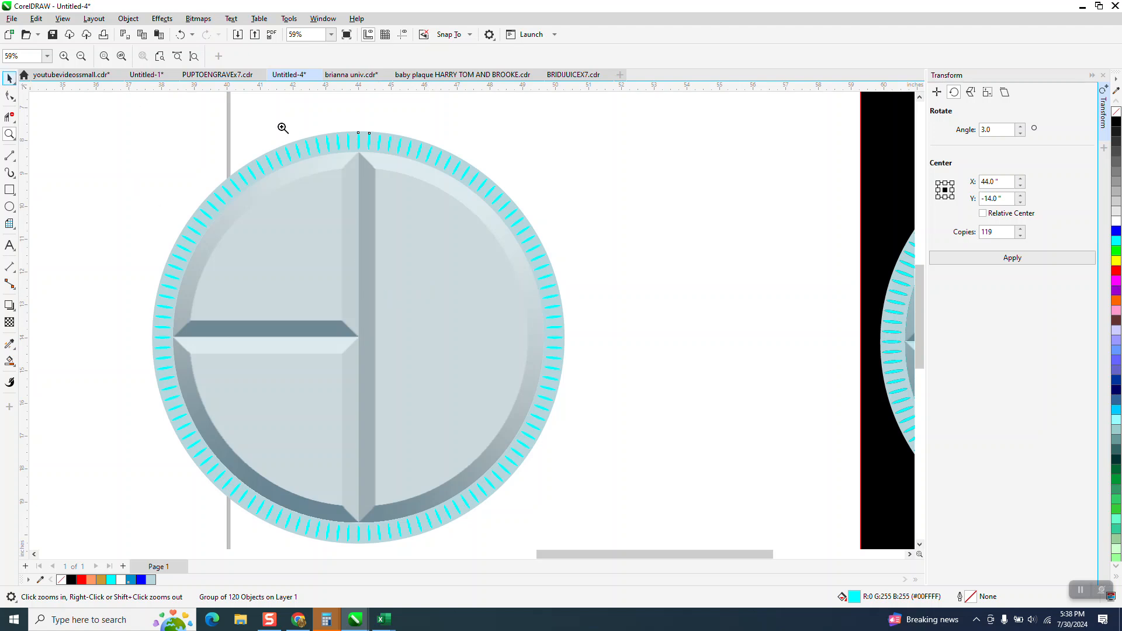
scroll(547, 218, "down", 3)
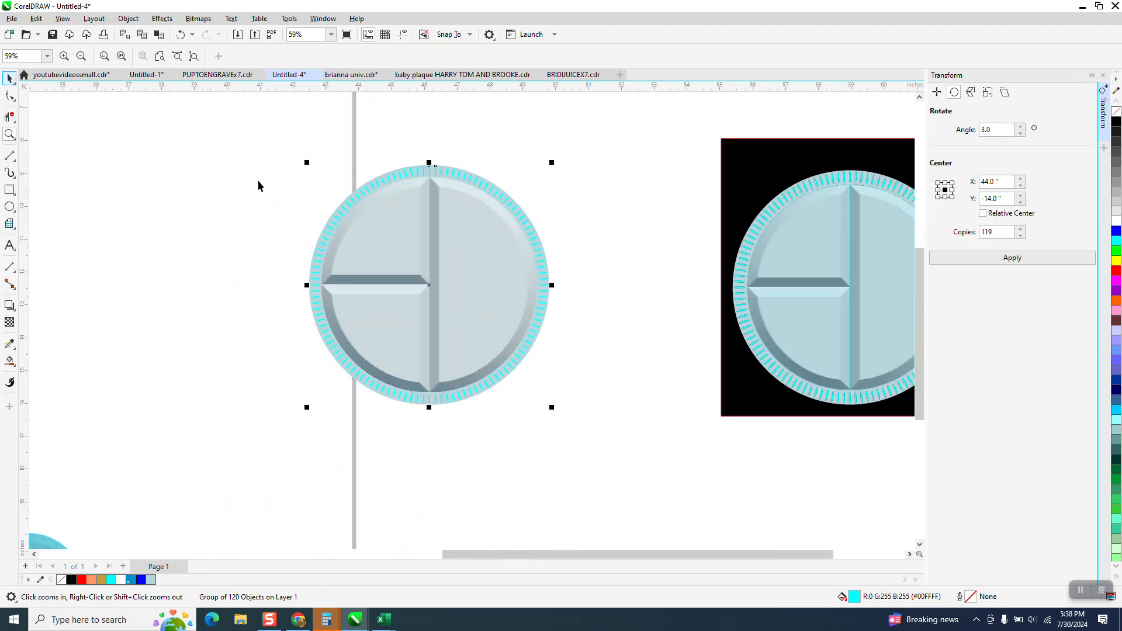
left_click_drag(273, 152, 609, 429)
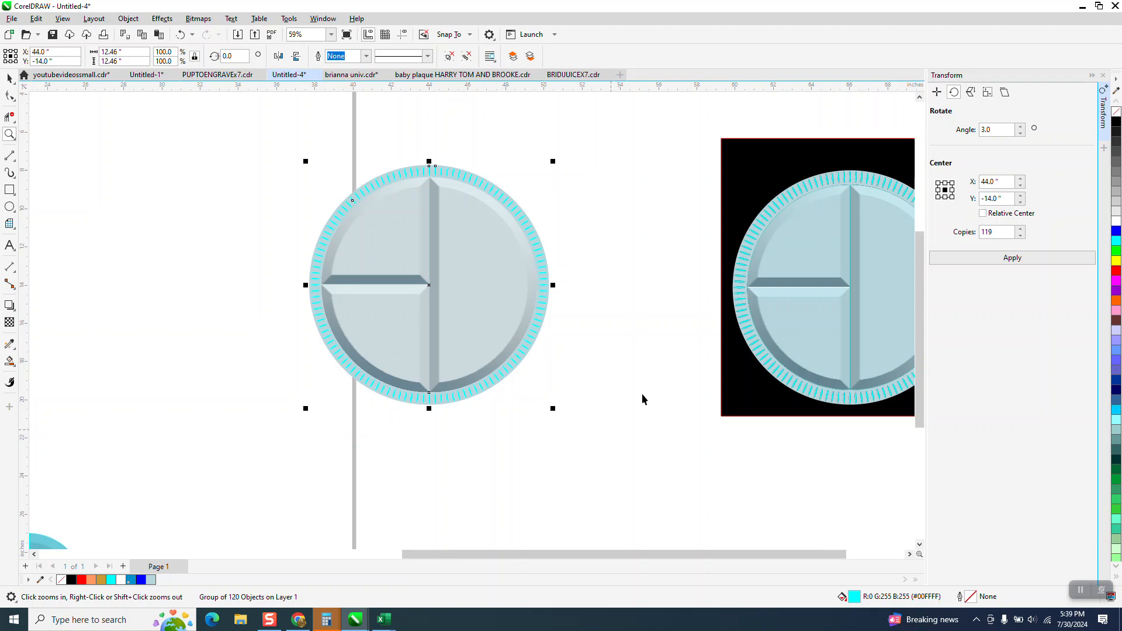
left_click_drag(501, 319, 205, 284)
left_click(9, 135)
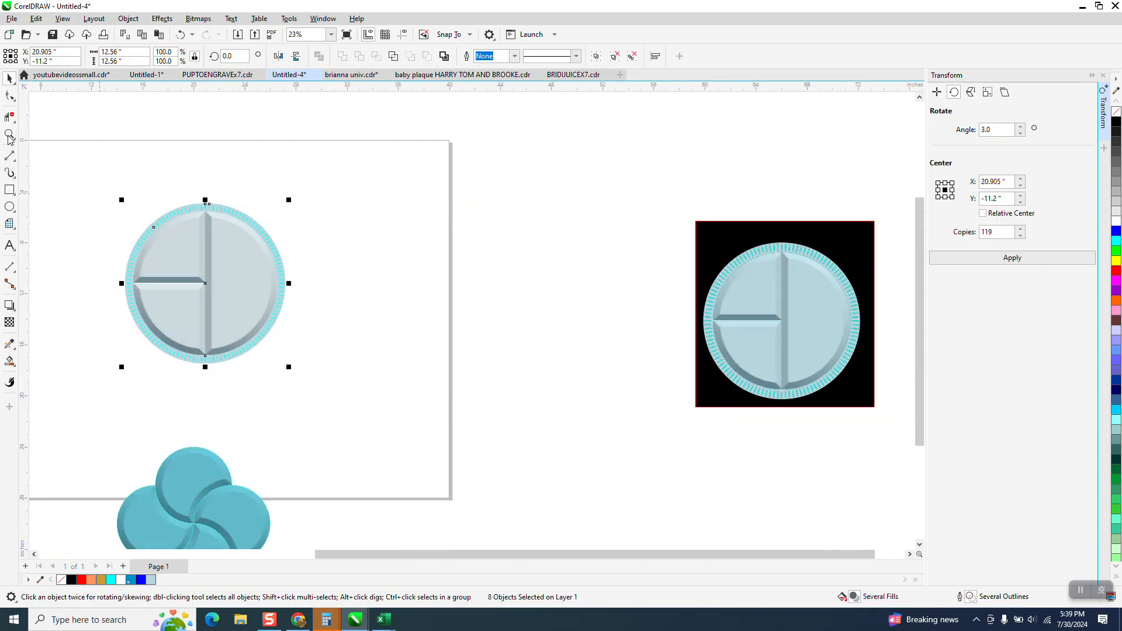
left_click_drag(107, 198, 325, 365)
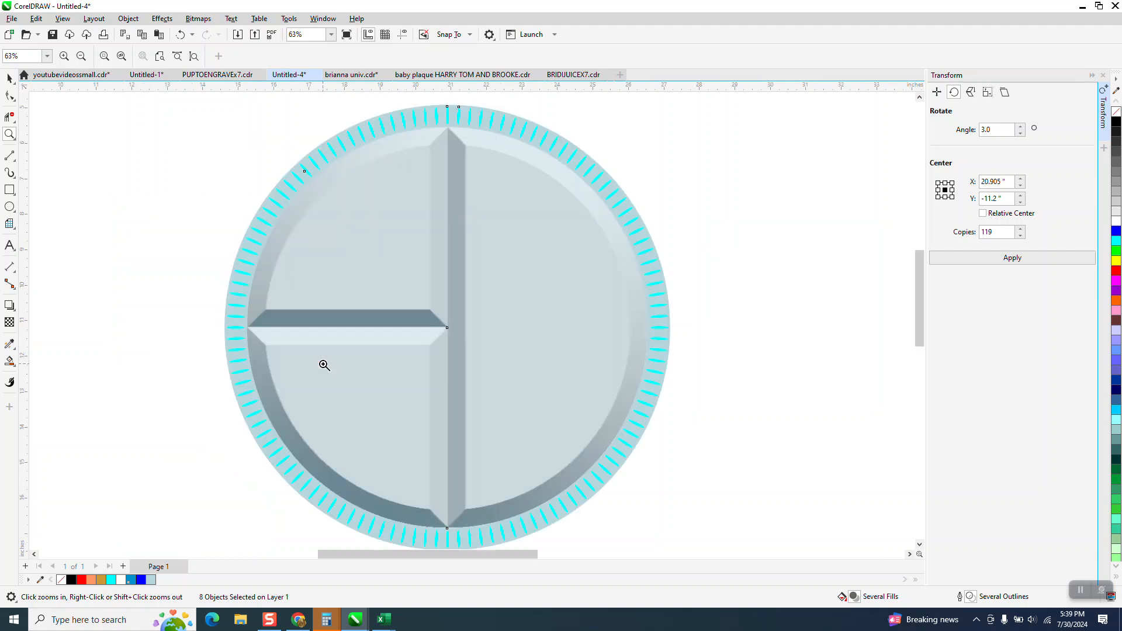